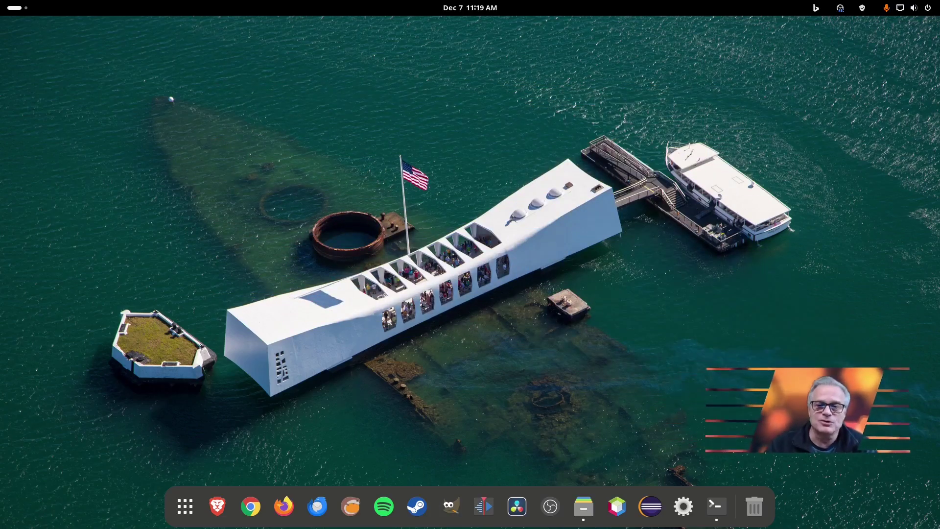
Open a terminal showing the Manjaro system summary, then minimize it to the dock.
left_click(716, 506)
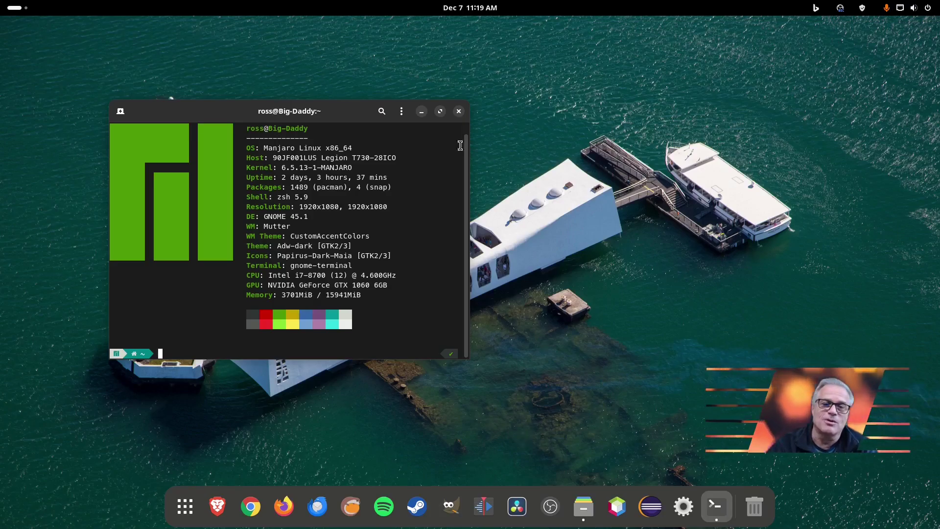
left_click(421, 111)
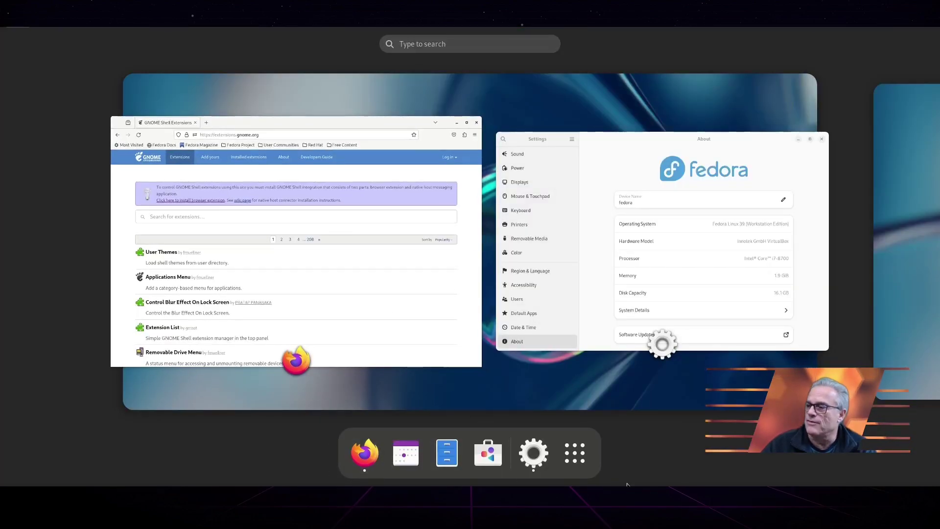
Bring Settings' About page forward, view the Fedora 39 system details, then close that dialog.
left_click(617, 160)
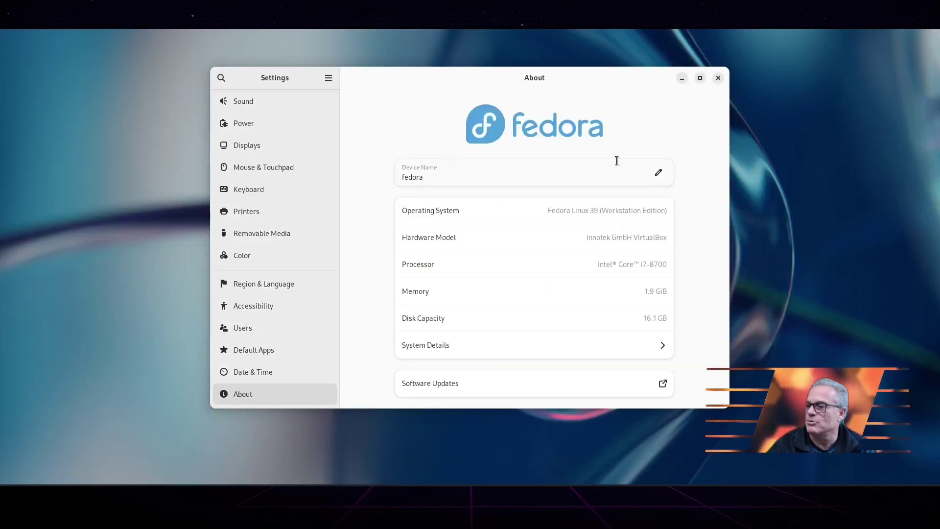
left_click(661, 348)
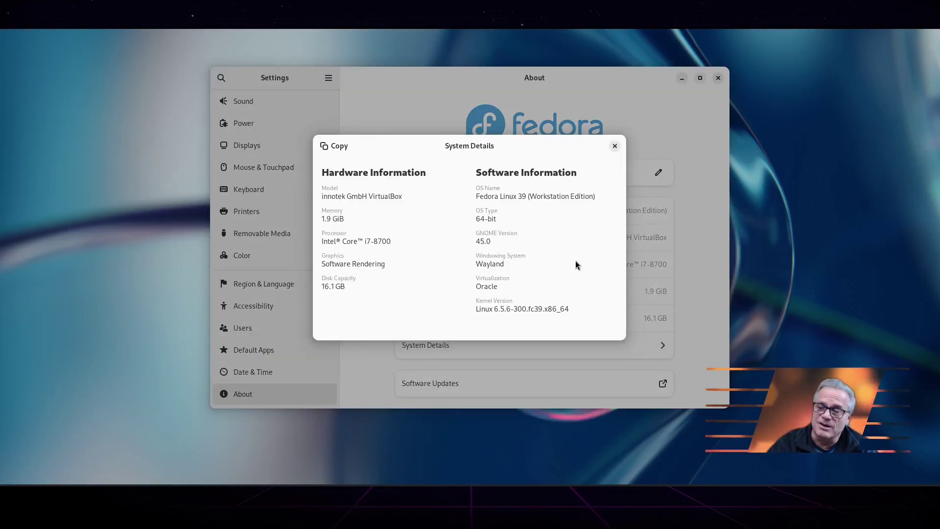
left_click(614, 146)
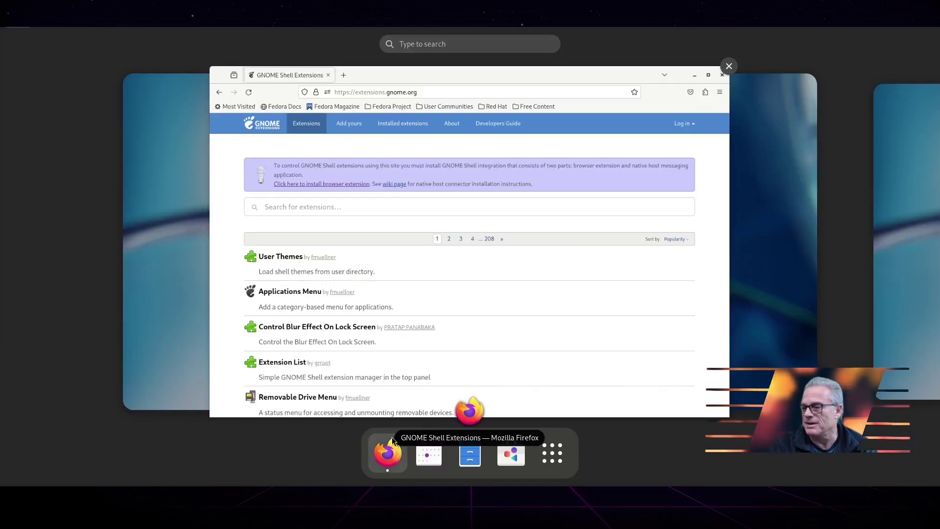
Search extensions.gnome.org for 'bing' and open the Bing Wallpaper extension page.
left_click(389, 460)
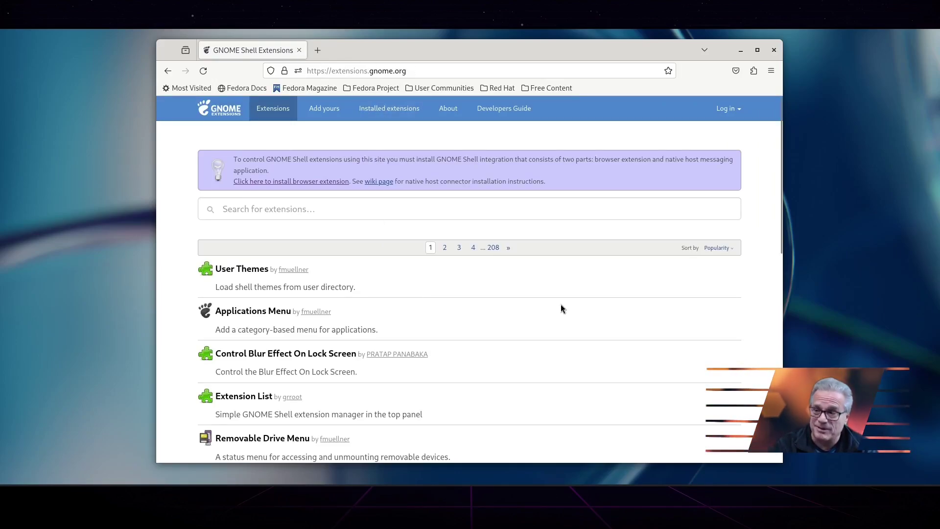
key("super")
left_click(553, 453)
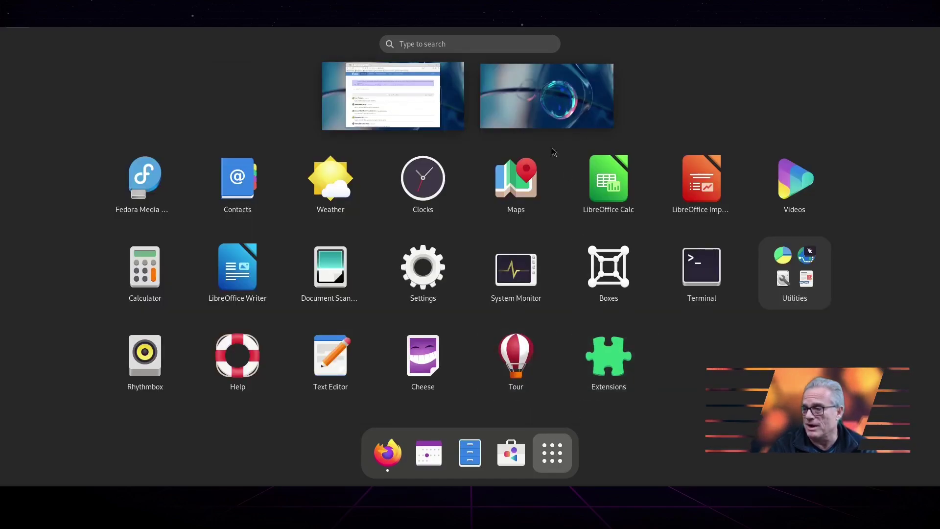
left_click(384, 86)
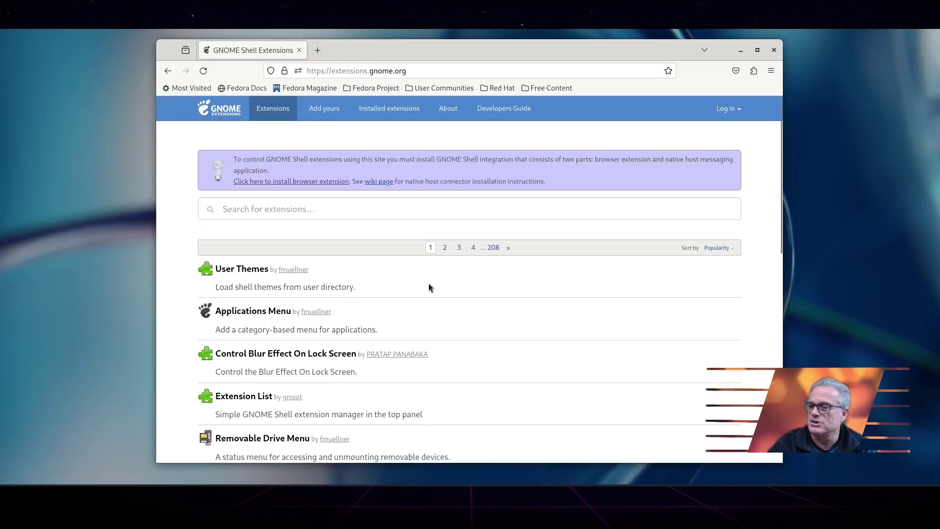
left_click(259, 209)
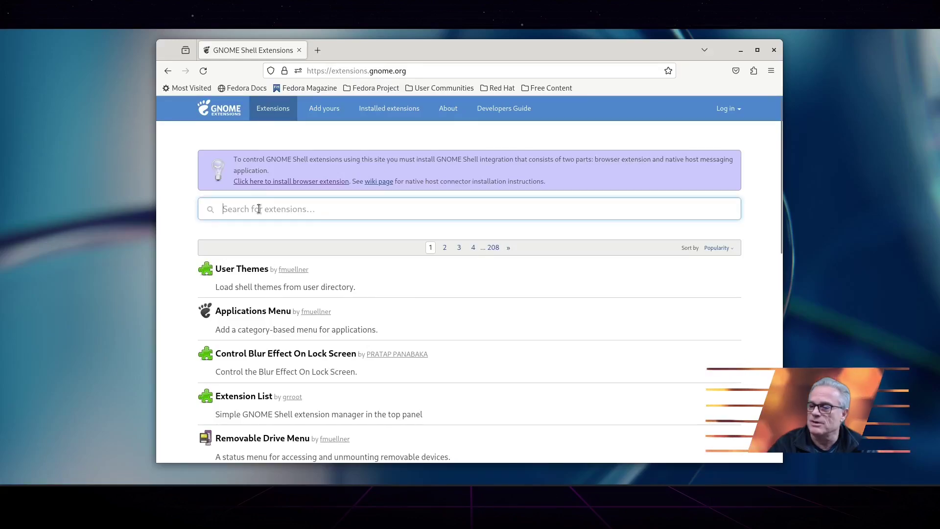
type("bing")
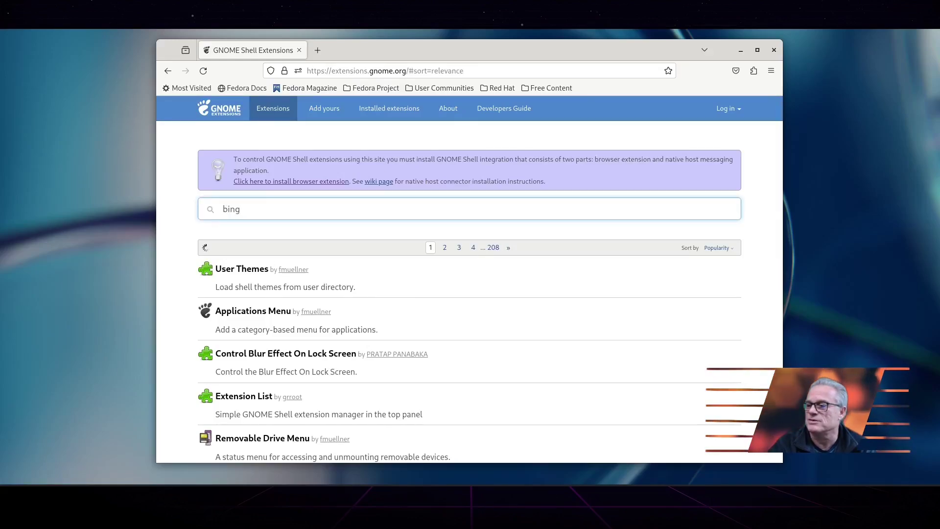
left_click(260, 284)
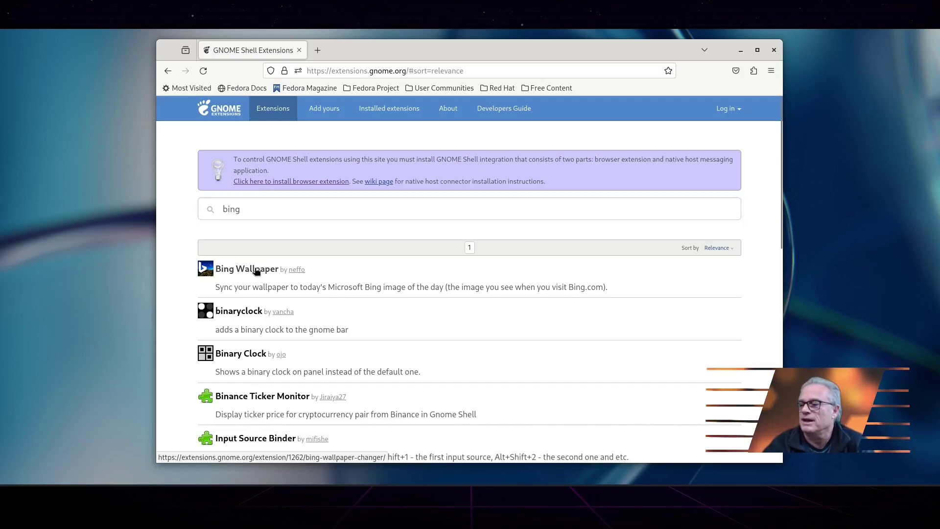
left_click(256, 271)
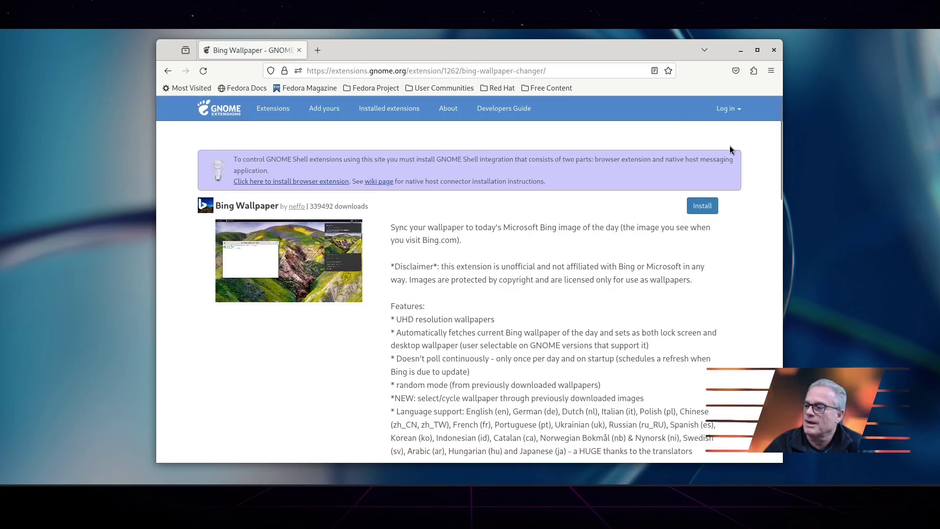
Install the Bing Wallpaper extension, then show the power-off and log-out options.
left_click(703, 206)
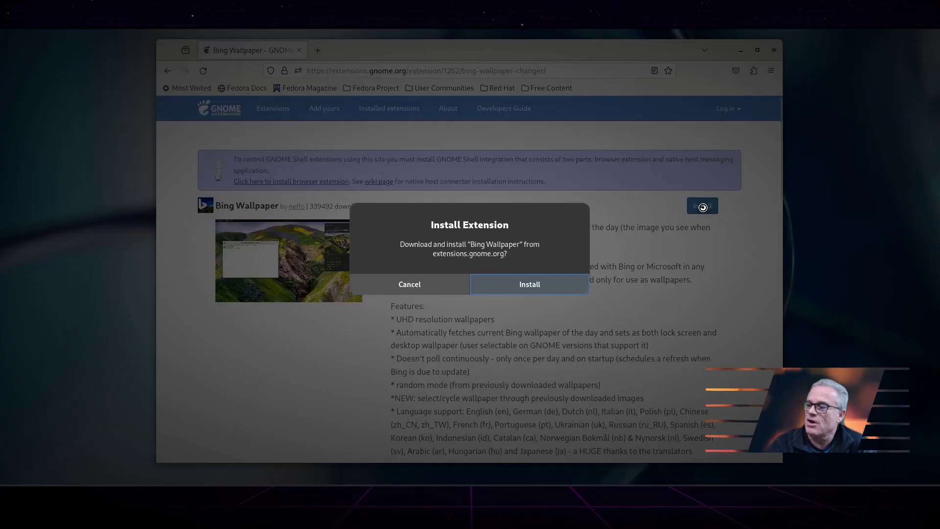
left_click(525, 287)
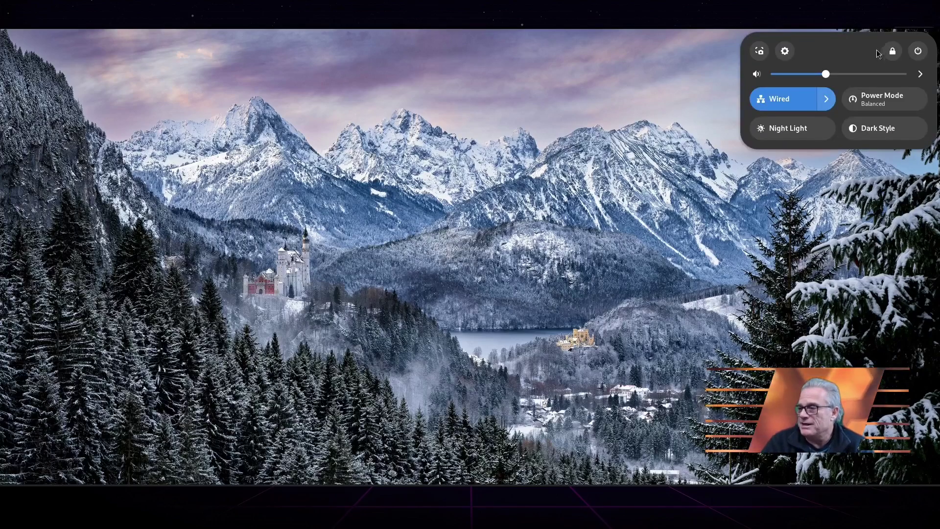
left_click(918, 52)
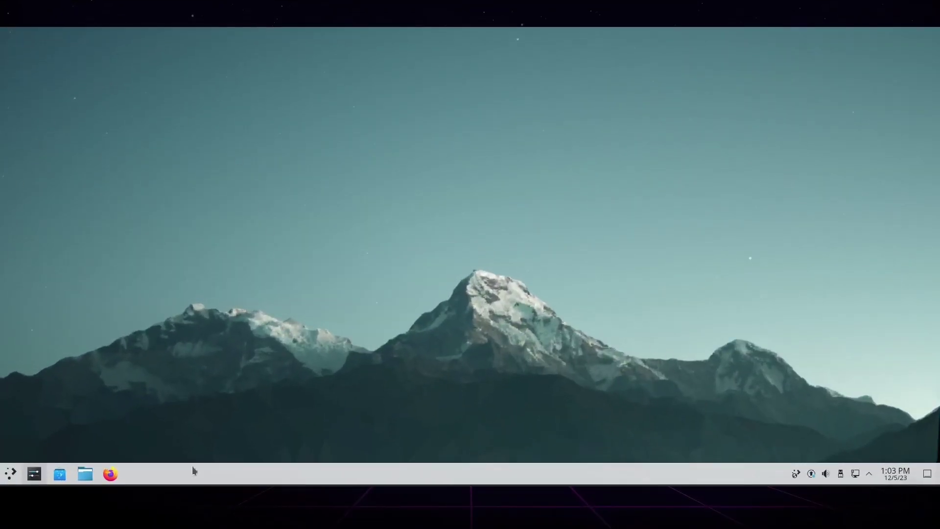
Open KDE System Settings to About this System, showing KDE neon 5.27 with Plasma 5.27.9.
left_click(40, 475)
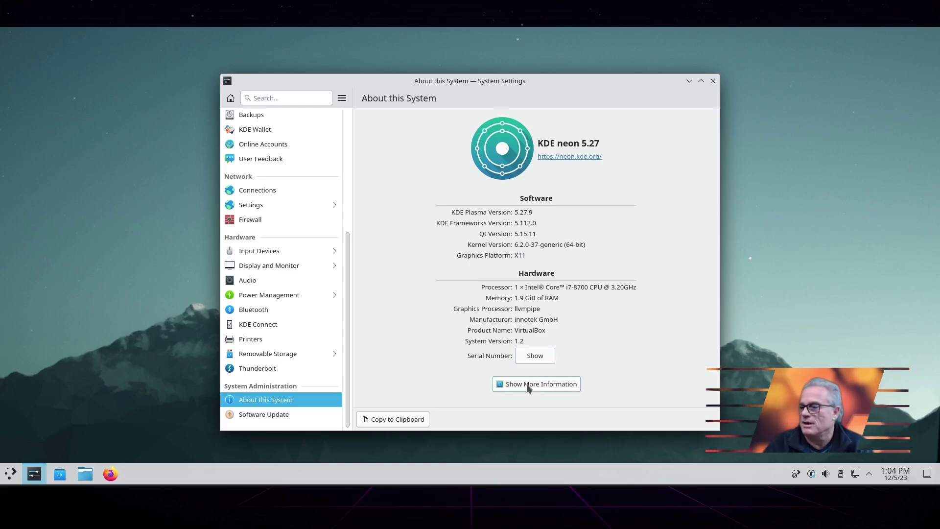
Reopen System Settings, search 'wallpaper' without a match, then go to the Appearance Global Theme page.
left_click(714, 82)
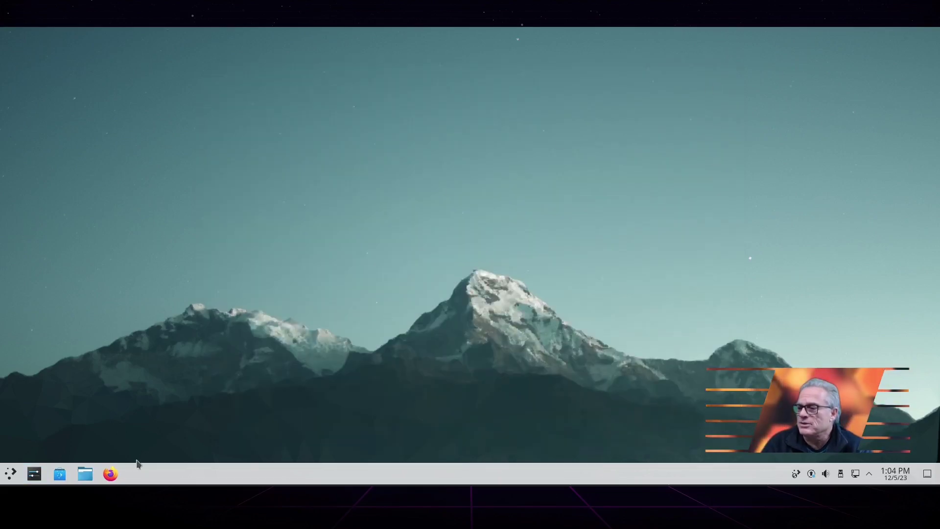
left_click(31, 478)
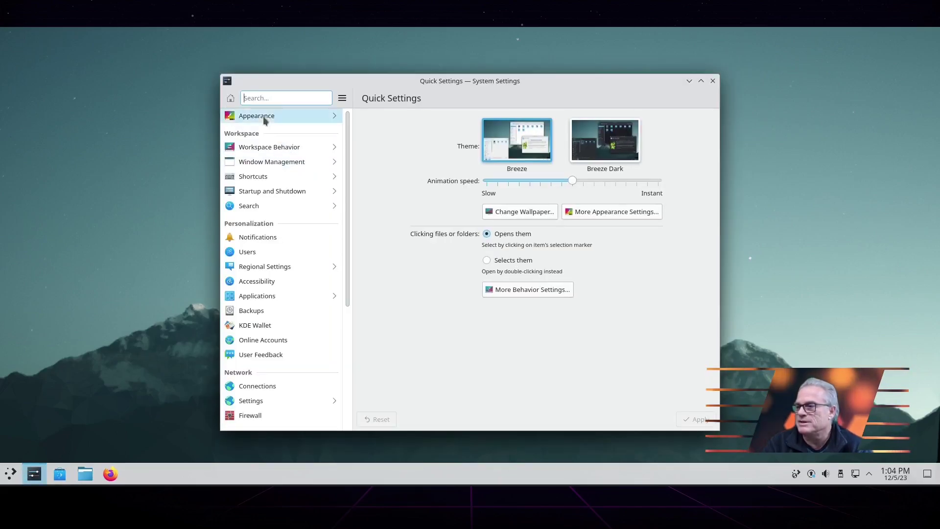
type("wall")
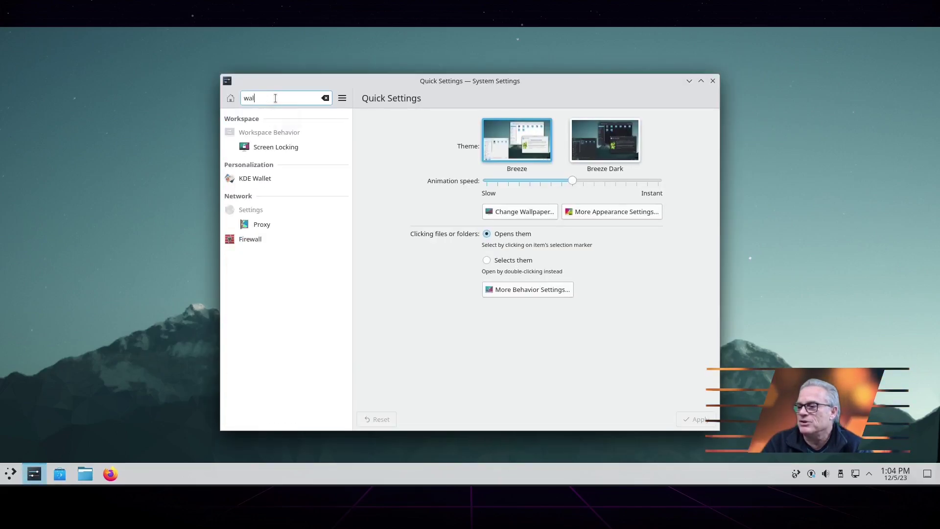
type("p")
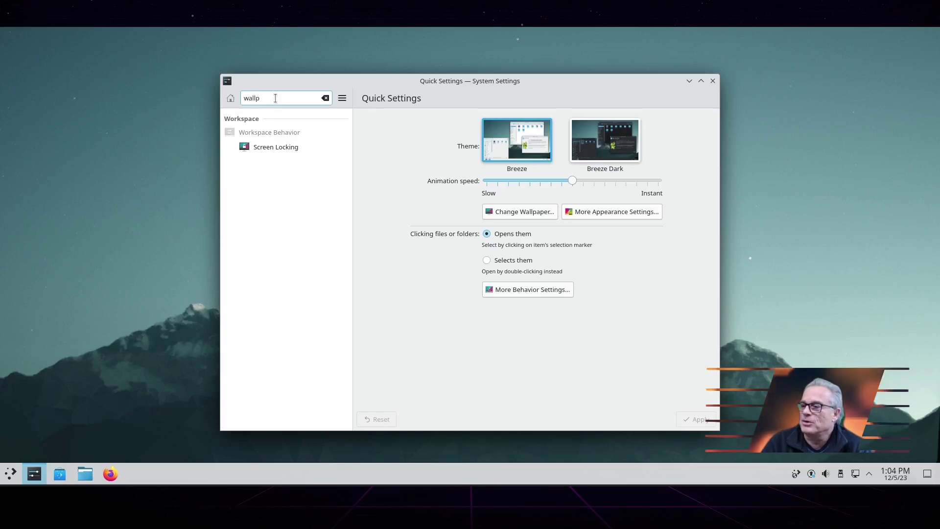
type("aper")
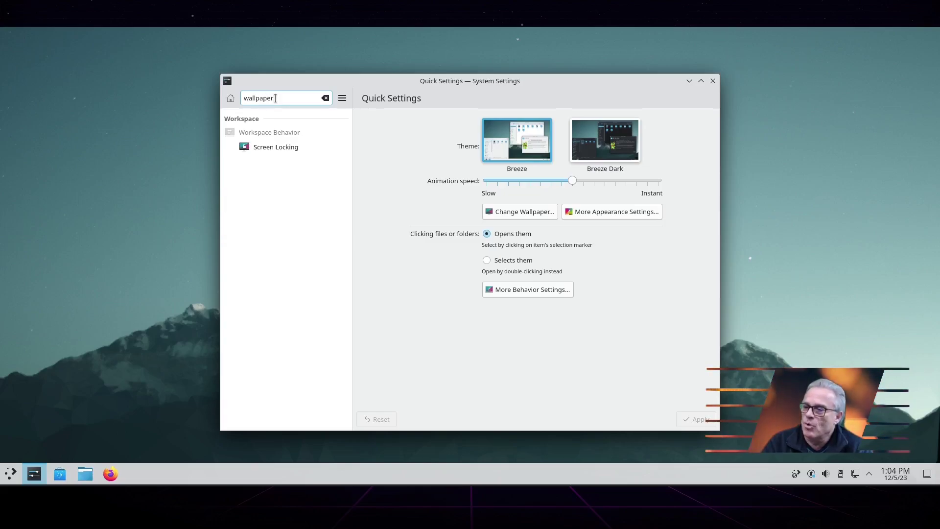
key("BackSpace")
key("BackSpace")
key("BackSpace")
key("BackSpace")
key("BackSpace")
key("BackSpace")
key("BackSpace")
key("BackSpace")
key("BackSpace")
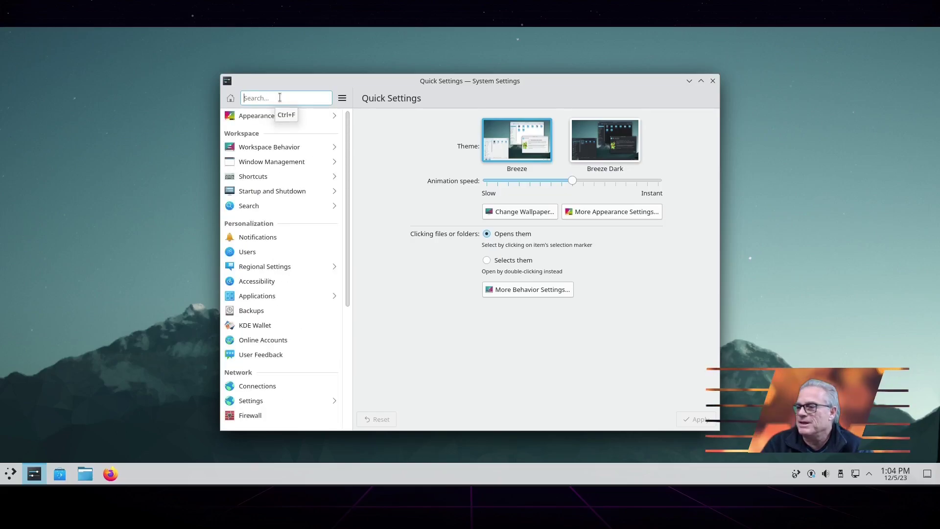
left_click(277, 118)
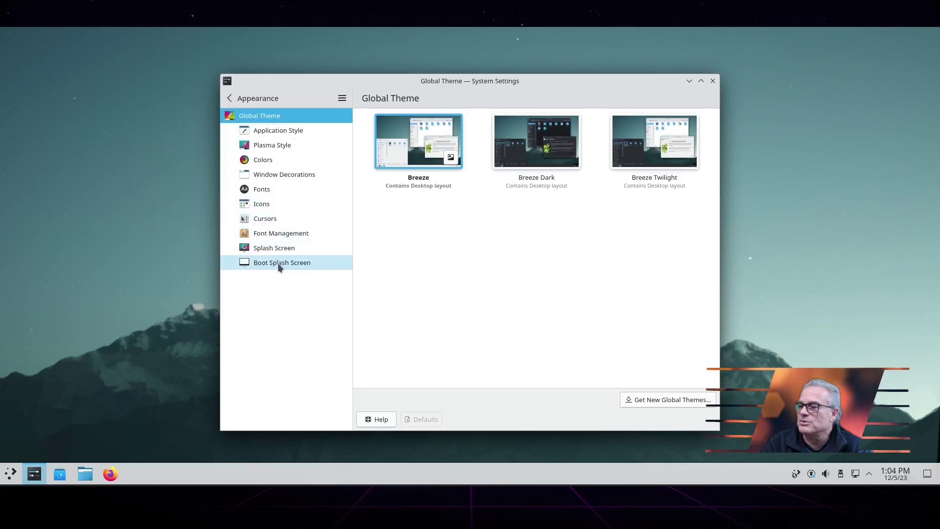
Close System Settings and open the desktop's wallpaper configuration from its right-click menu.
left_click(713, 81)
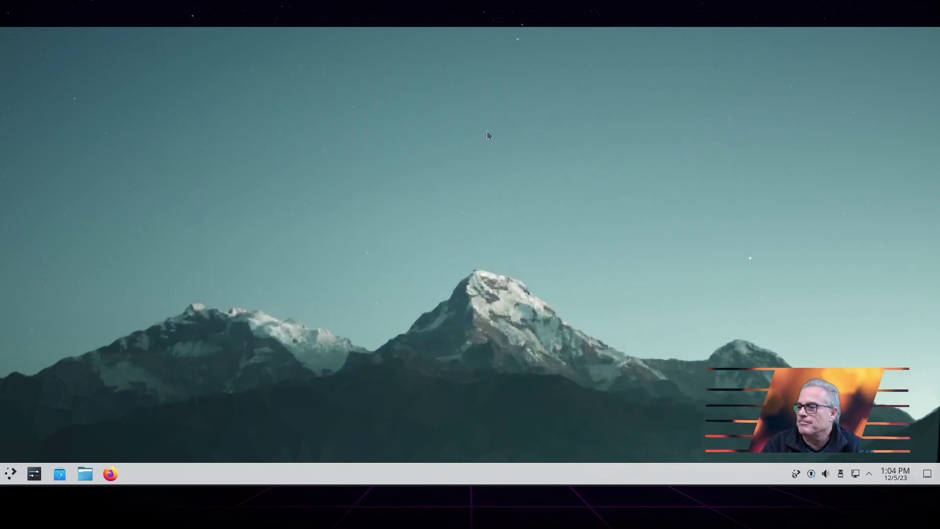
right_click(396, 177)
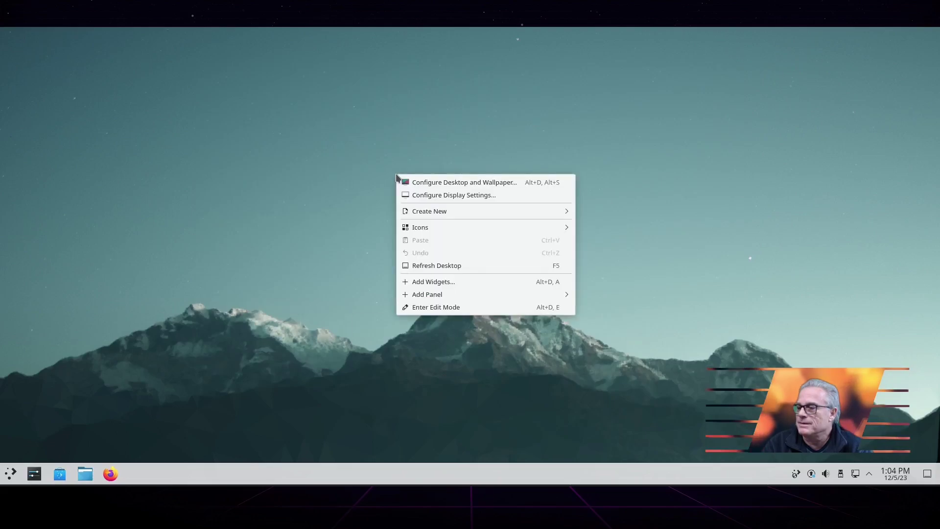
left_click(418, 188)
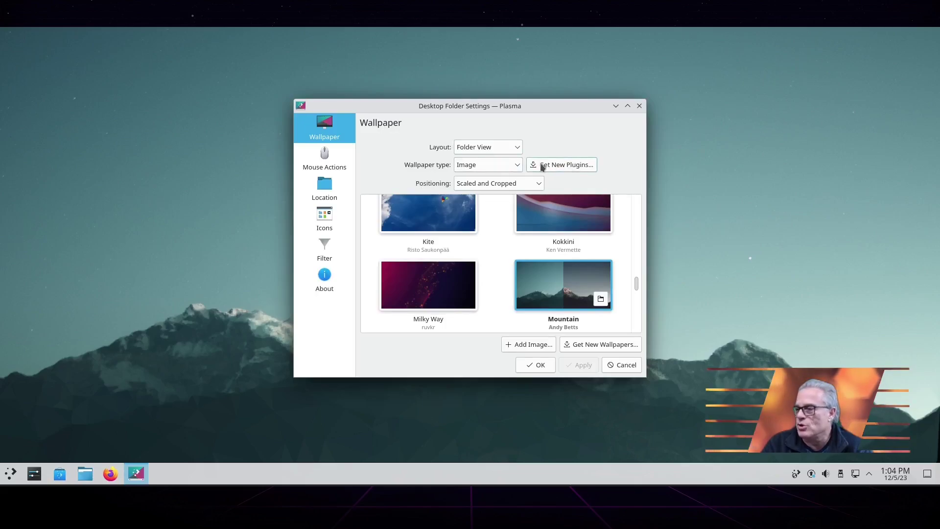
Set the wallpaper to Bing's Picture of the Day, Scaled and Cropped, and apply it.
left_click(518, 165)
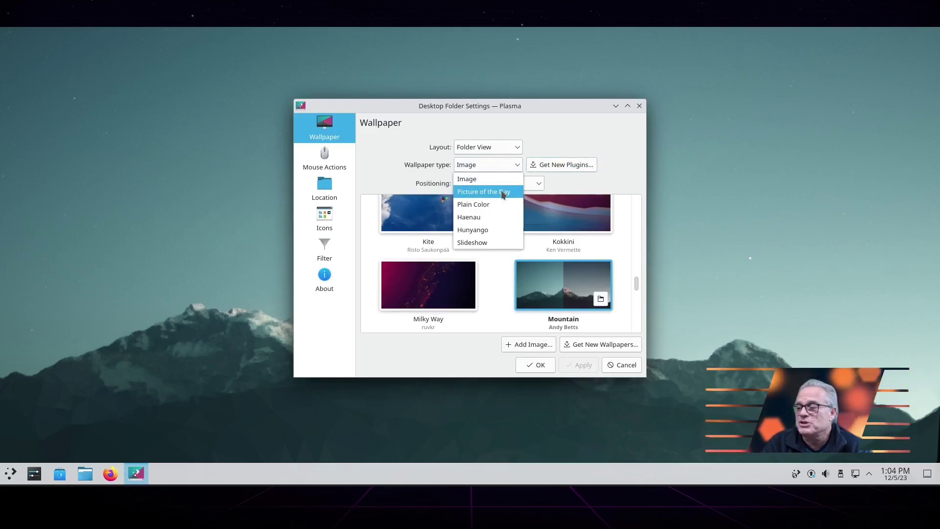
left_click(503, 192)
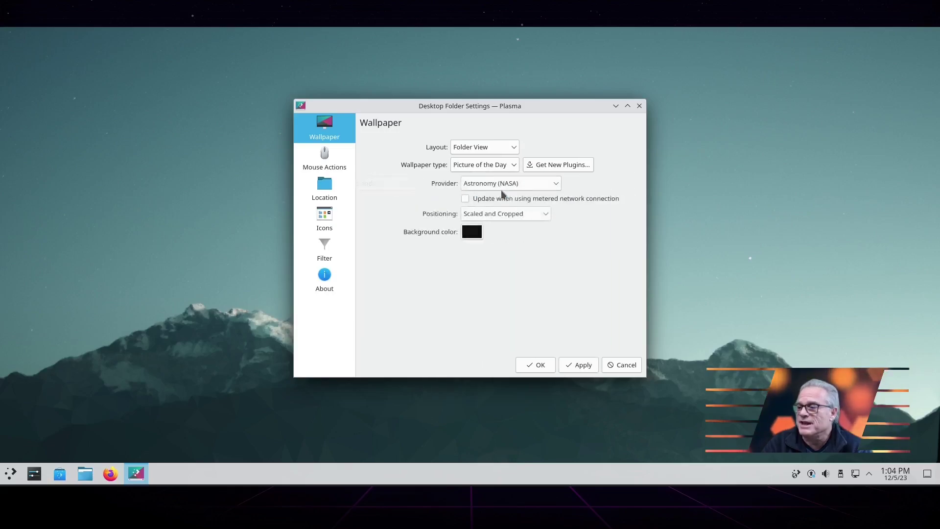
left_click(548, 183)
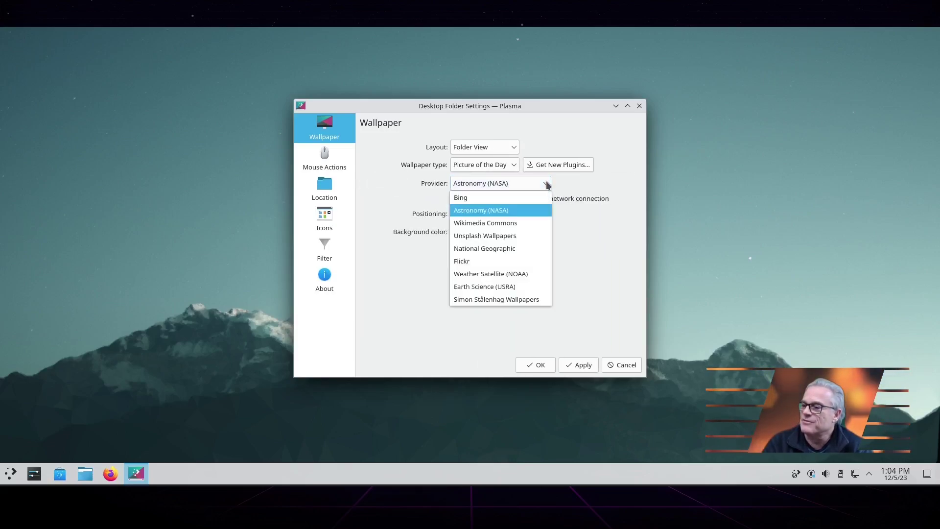
left_click(469, 201)
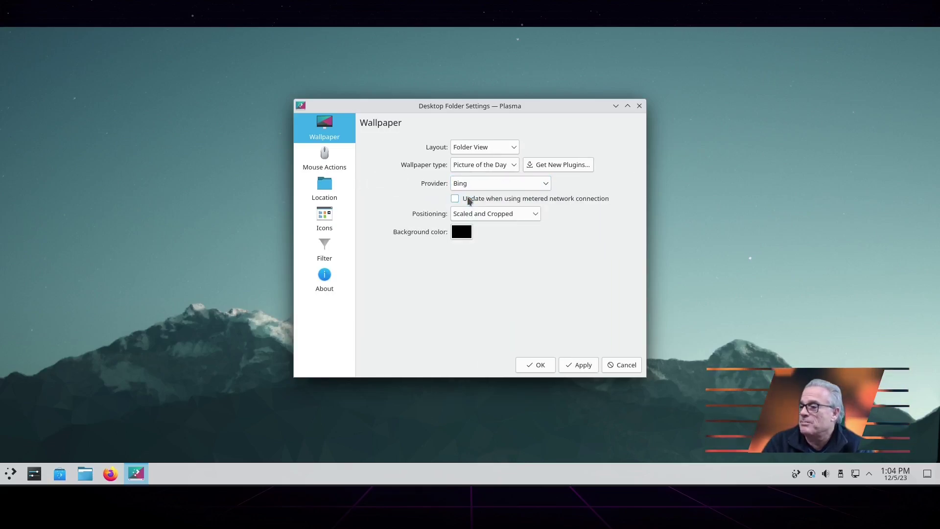
left_click(536, 217)
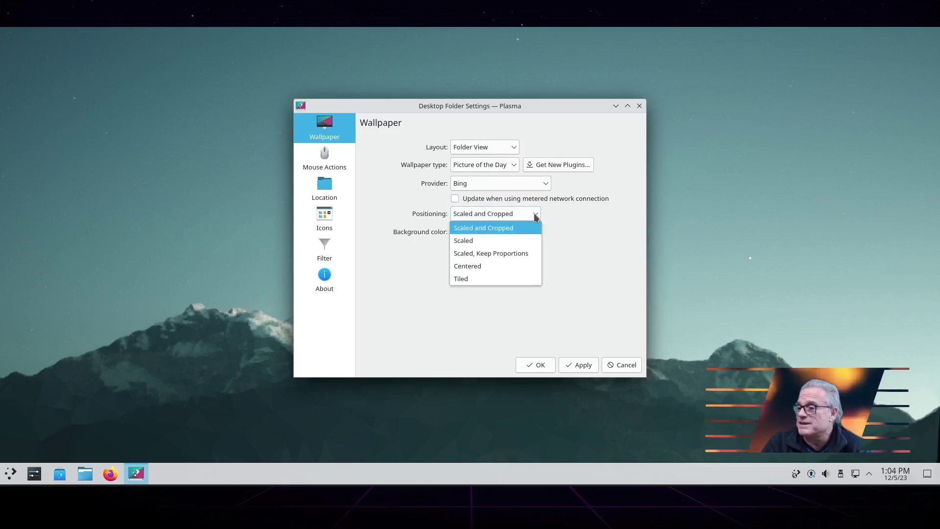
left_click(536, 217)
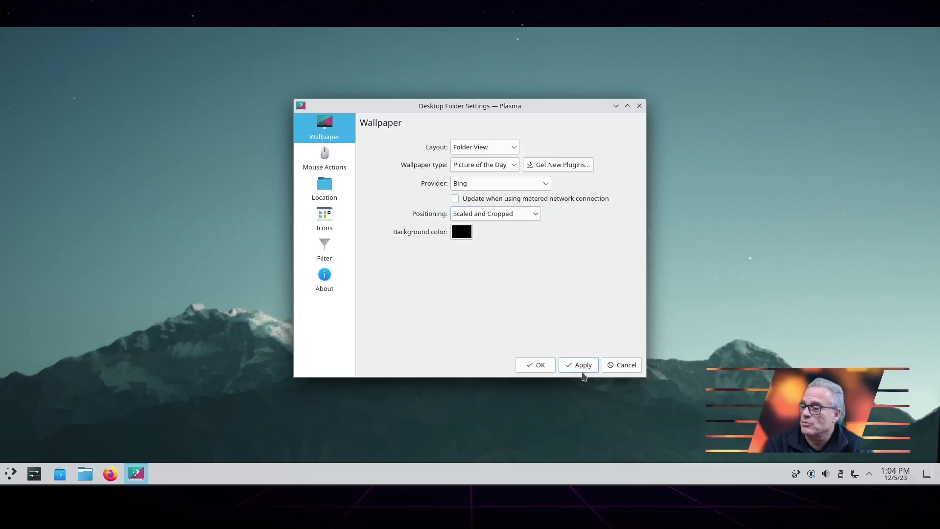
left_click(581, 372)
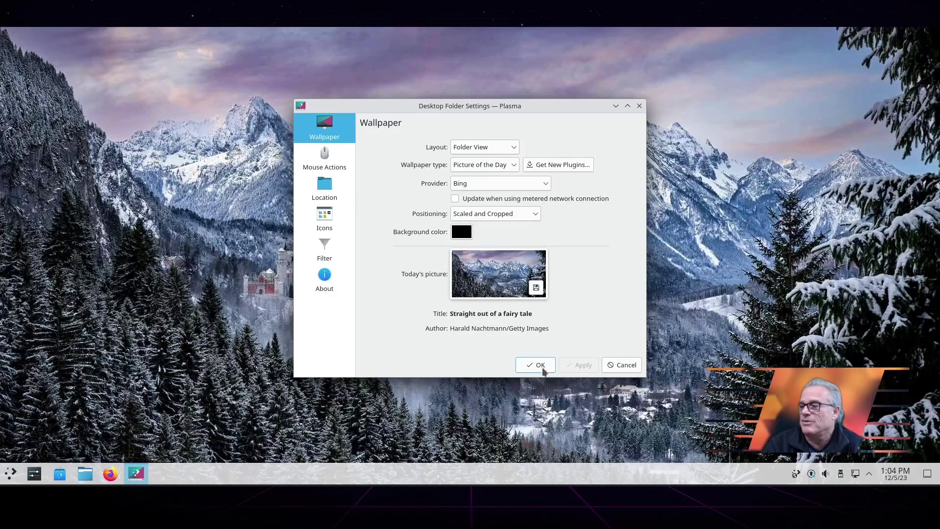
left_click(540, 368)
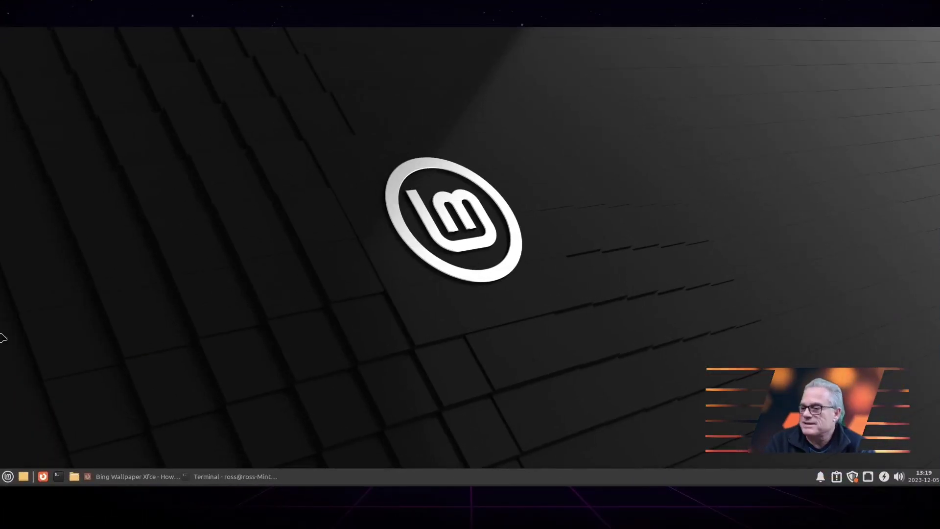
Bring forward the Xfce terminal showing neofetch system information.
left_click(7, 478)
left_click(7, 477)
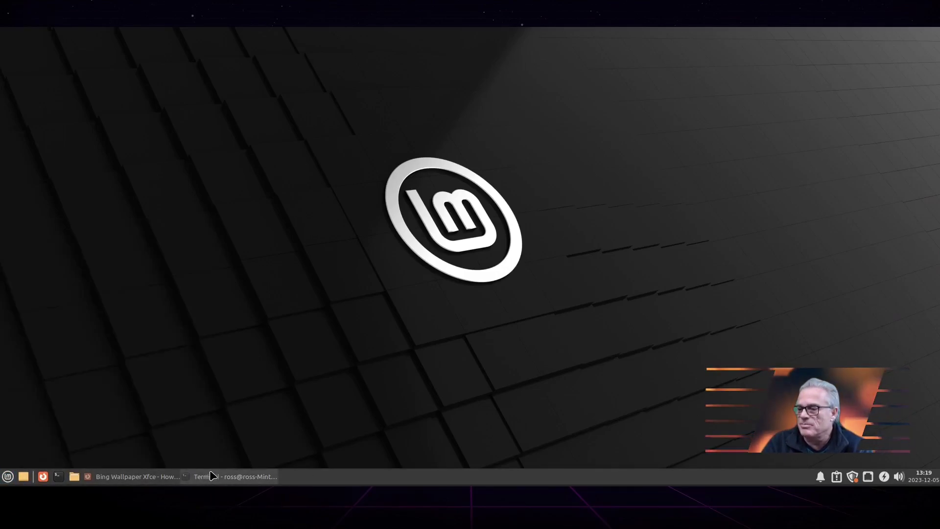
left_click(225, 478)
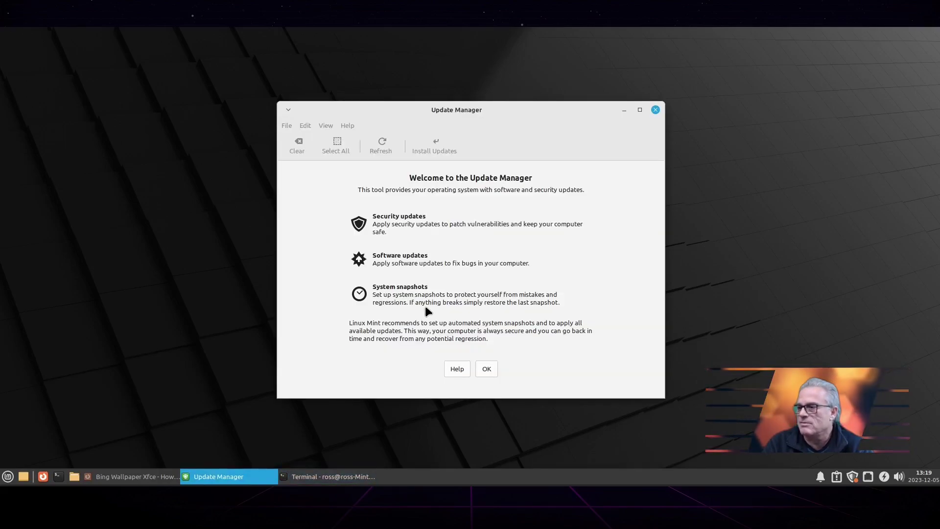
Close Update Manager and clear the terminal screen.
left_click(655, 110)
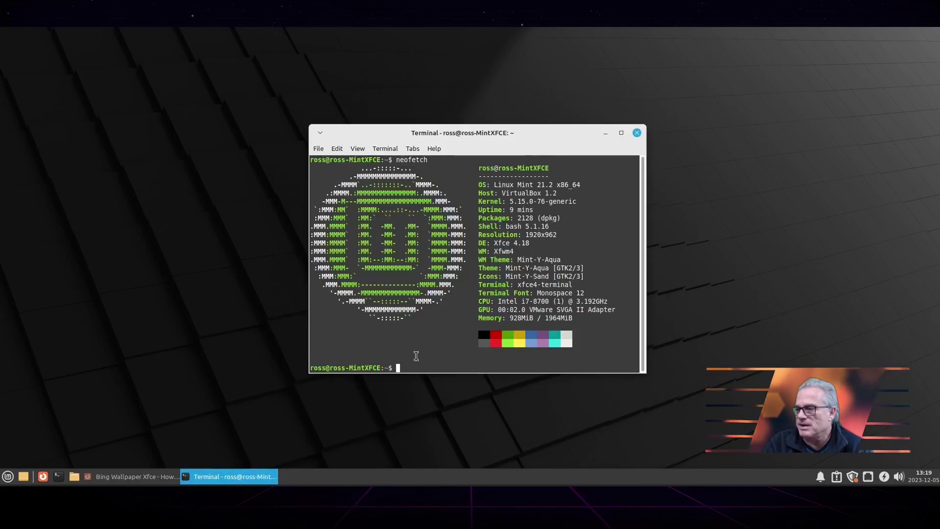
type("clear")
key("Return")
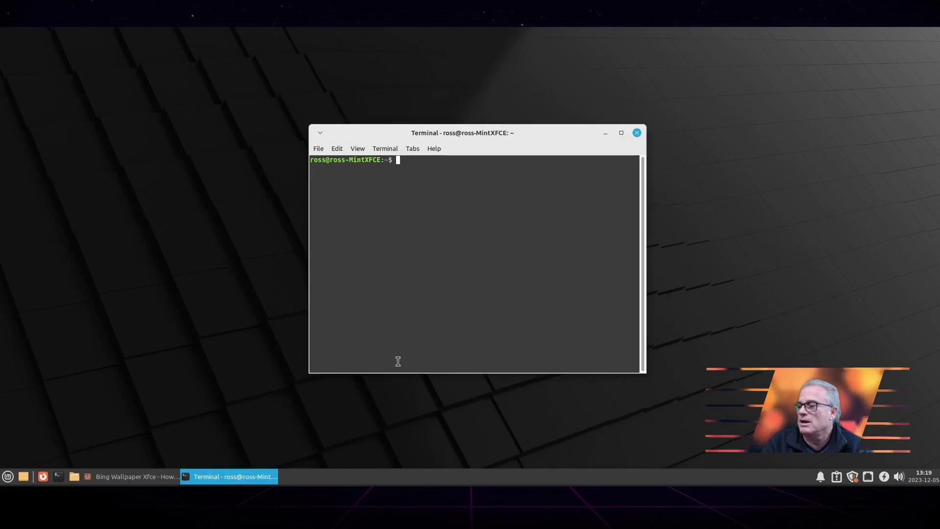
Install git with 'sudo apt-get install git', entering the admin password and confirming with y.
type("sudo")
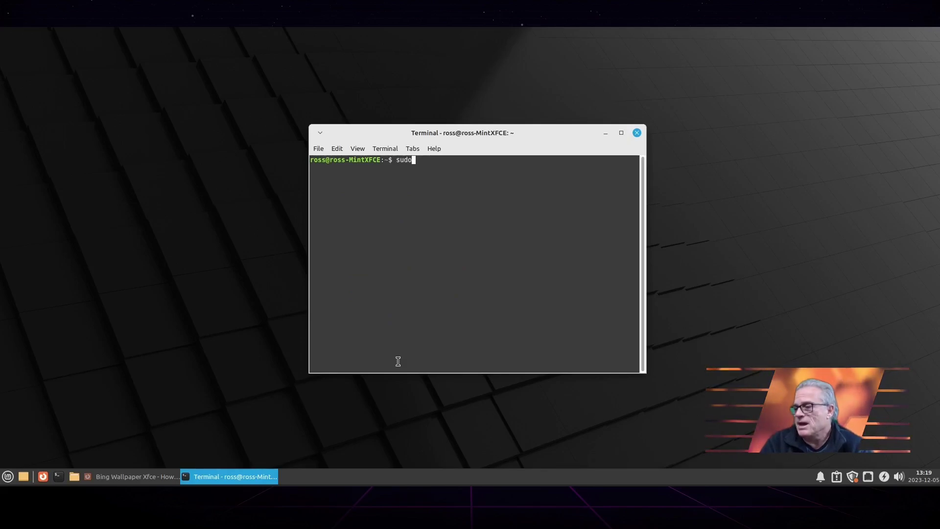
type(" apt-")
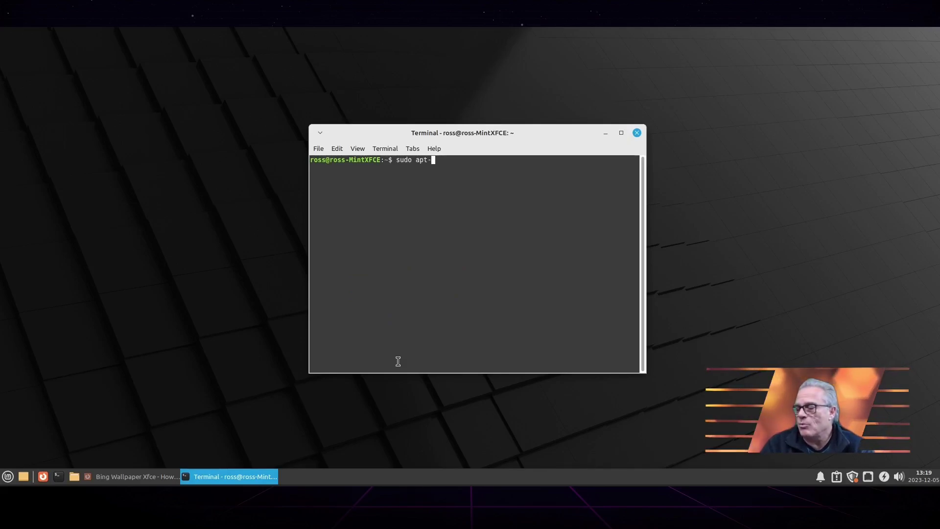
type("get install git")
key("Return")
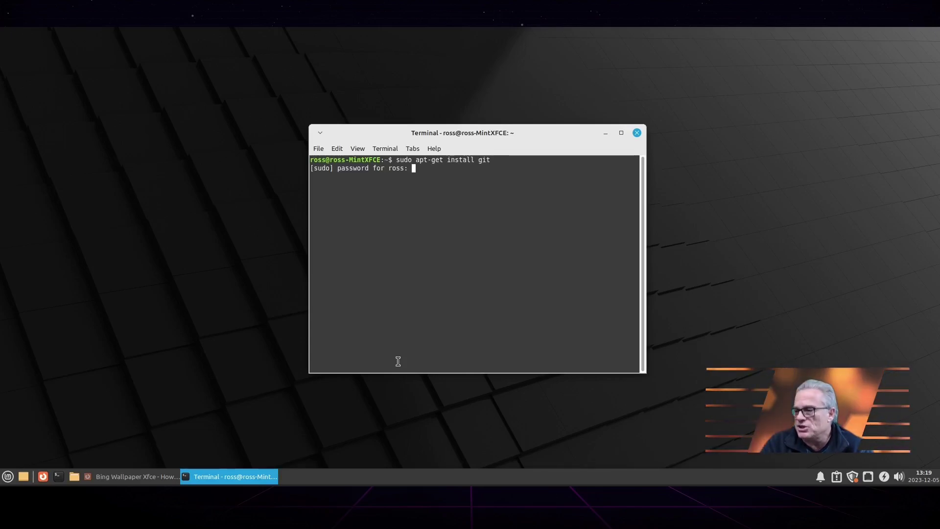
type("*****")
key("Return")
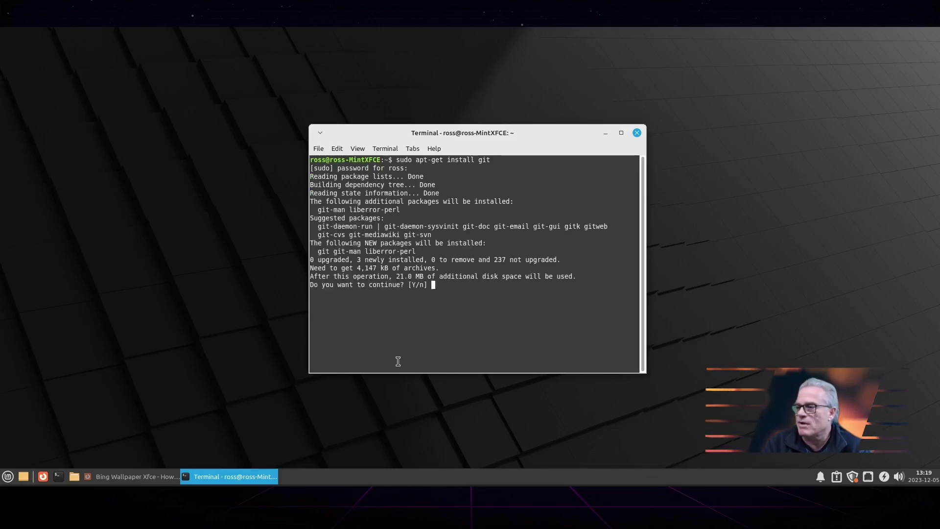
type("y")
key("Return")
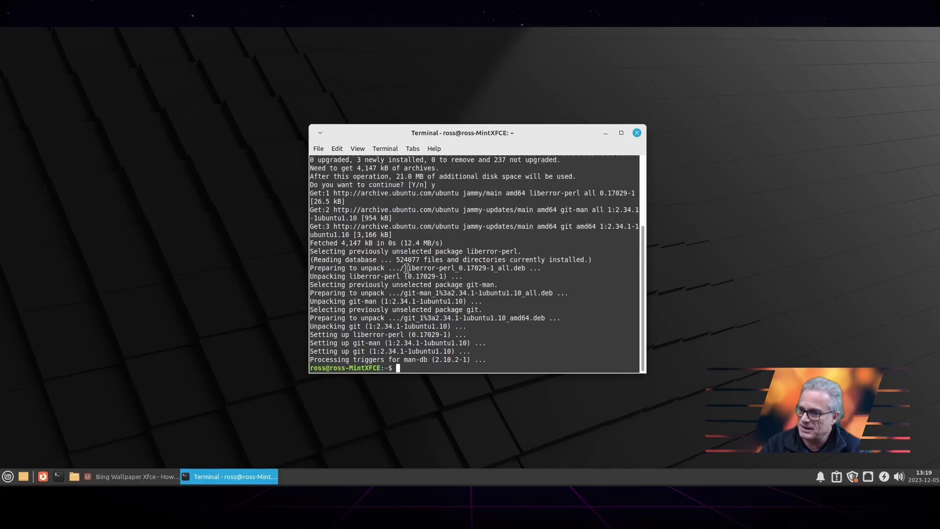
Copy the git clone command from the DEV Community Bing Wallpaper Xfce article.
left_click(132, 476)
scroll(336, 211, "down", 10)
triple_click(331, 226)
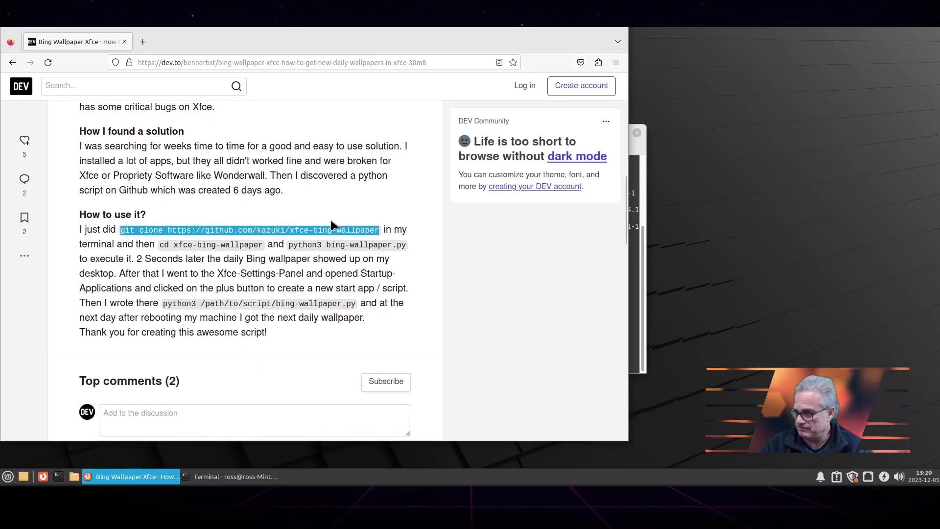
right_click(294, 230)
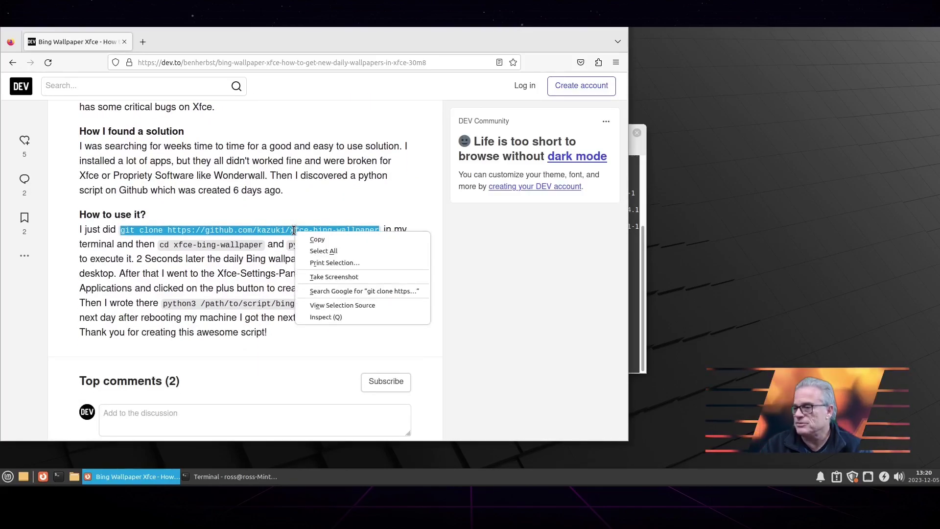
left_click(315, 244)
Paste and run the git clone in the terminal to fetch xfce-bing-wallpaper, then return to the article.
left_click(641, 319)
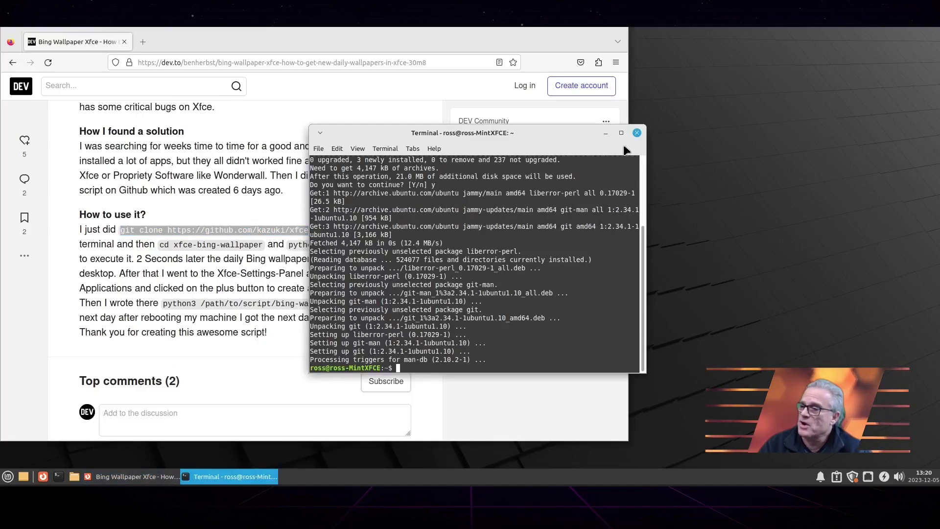
key("ctrl+shift+v")
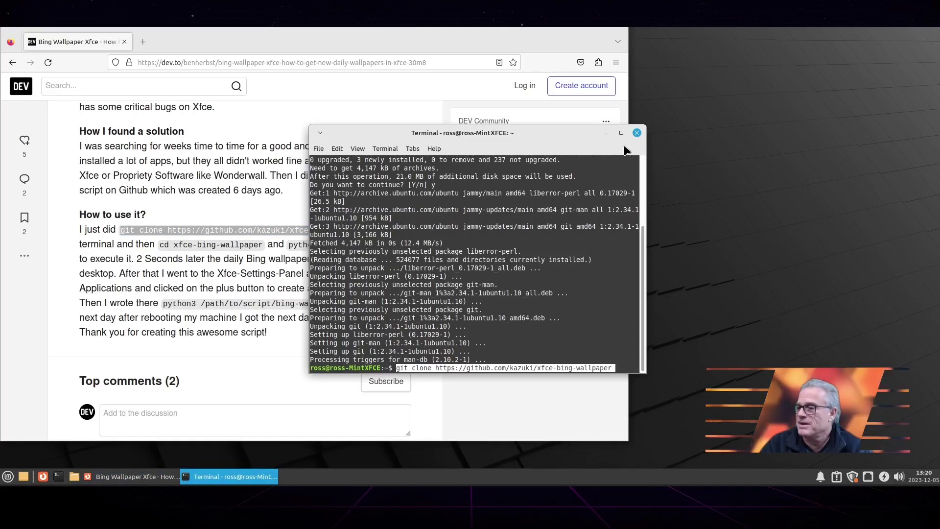
key("Return")
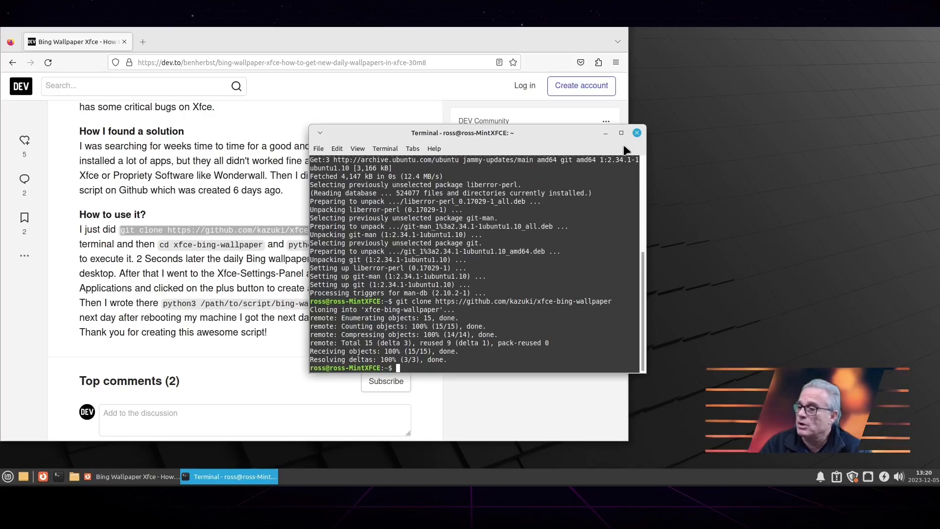
left_click(251, 345)
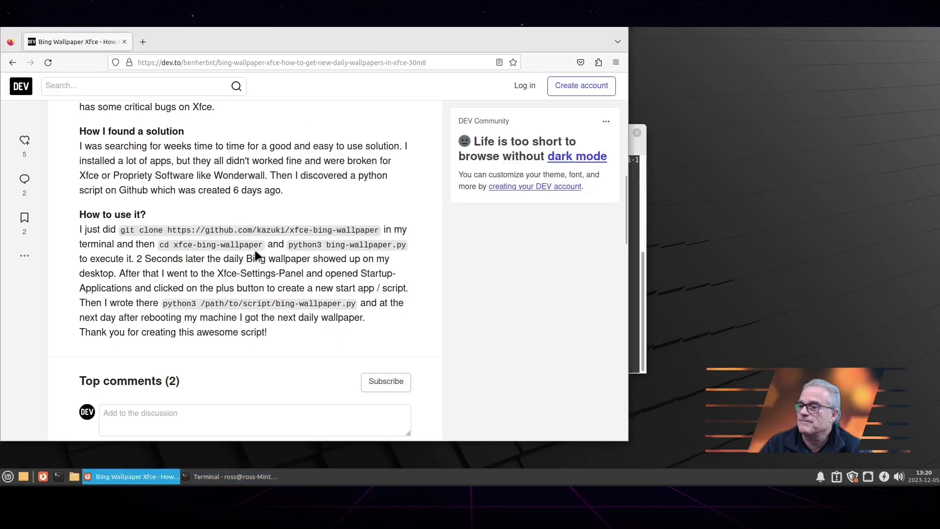
Move the terminal aside and change into the xfce-bing-wallpaper folder.
left_click(632, 322)
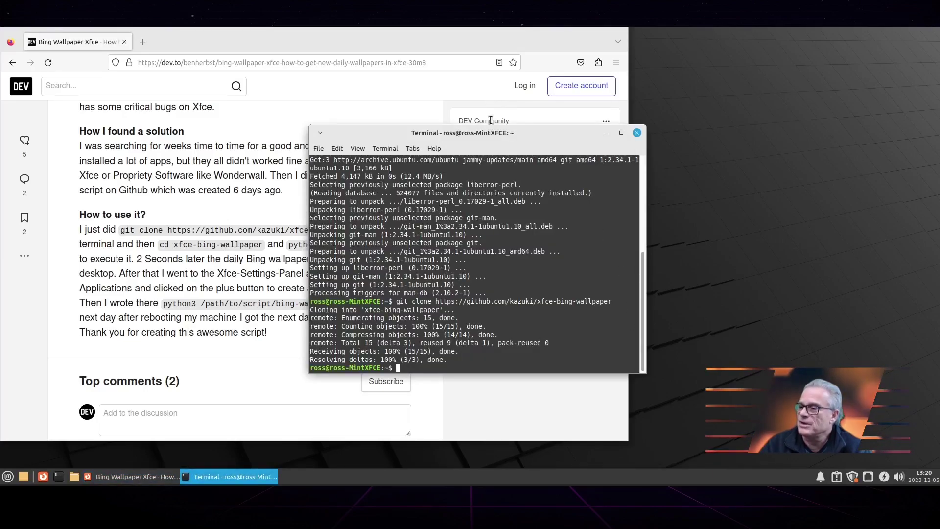
left_click_drag(508, 133, 765, 121)
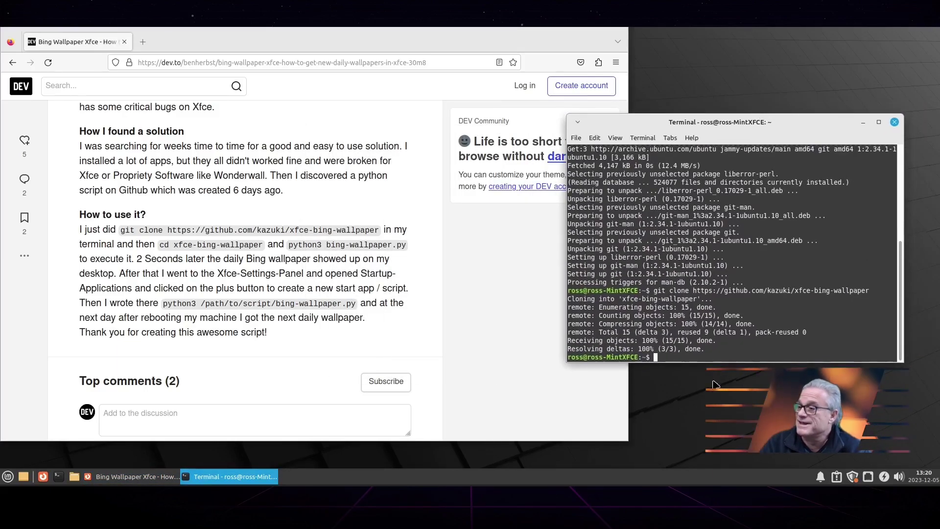
type("cd xfce-bing-wallpaper")
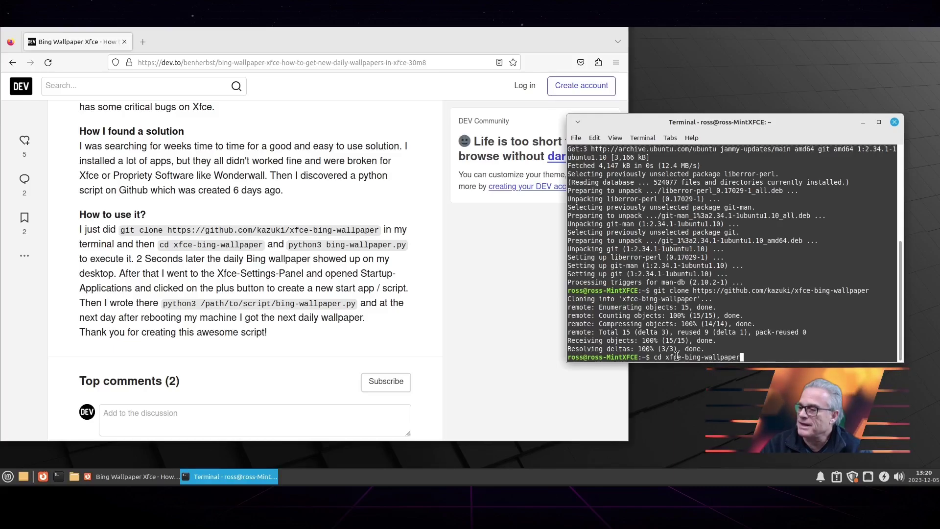
key("Return")
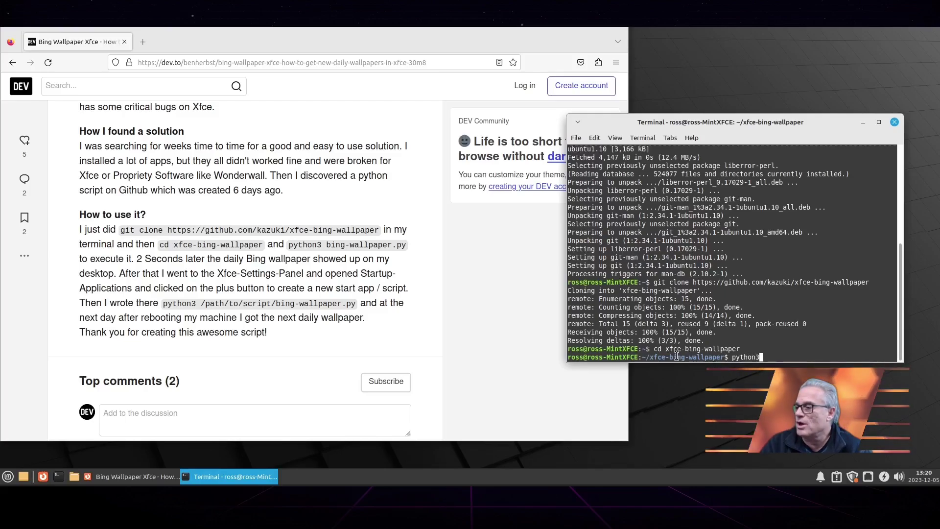
Run python3 bing-wallpaper.py to set the snowy castle wallpaper, then close the terminal.
type("python3 bing-w")
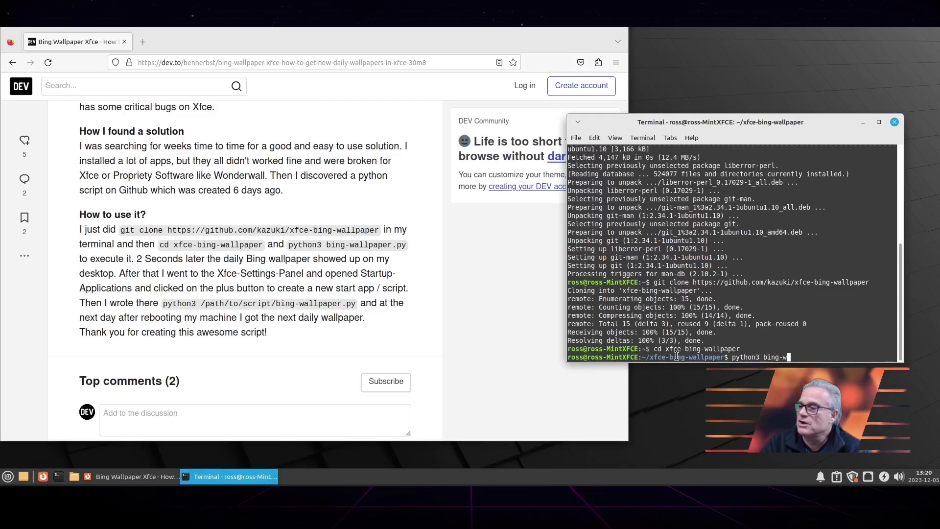
type("allpaper")
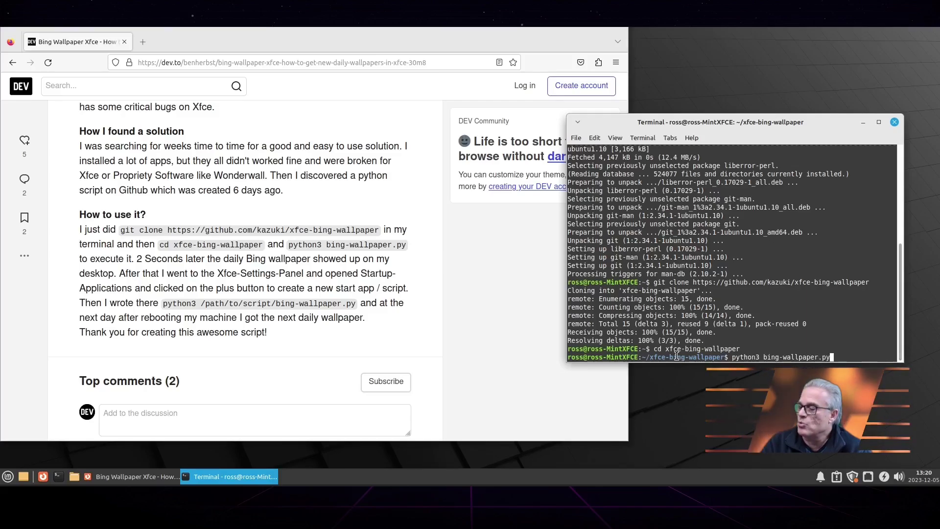
type(".py")
key("Return")
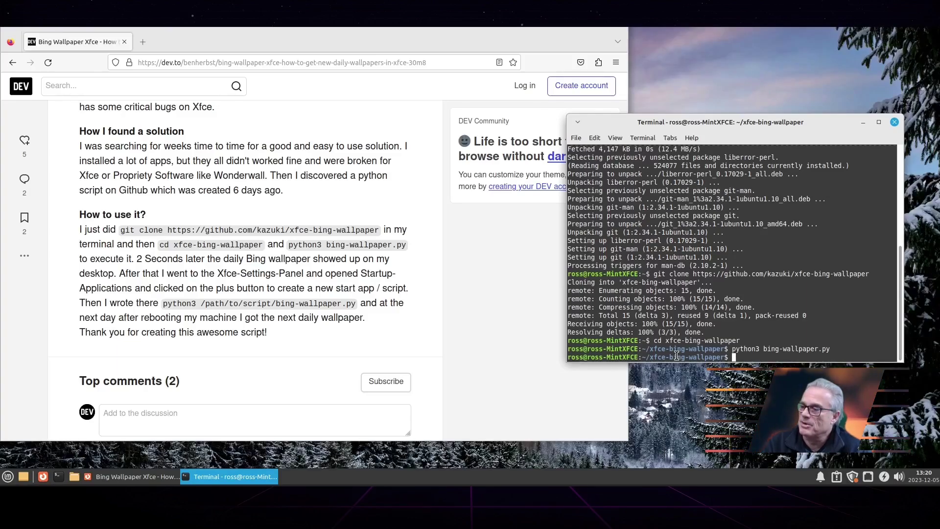
left_click(895, 122)
Close Firefox and launch Session and Startup by searching 'sta' in the Whisker menu.
left_click(624, 29)
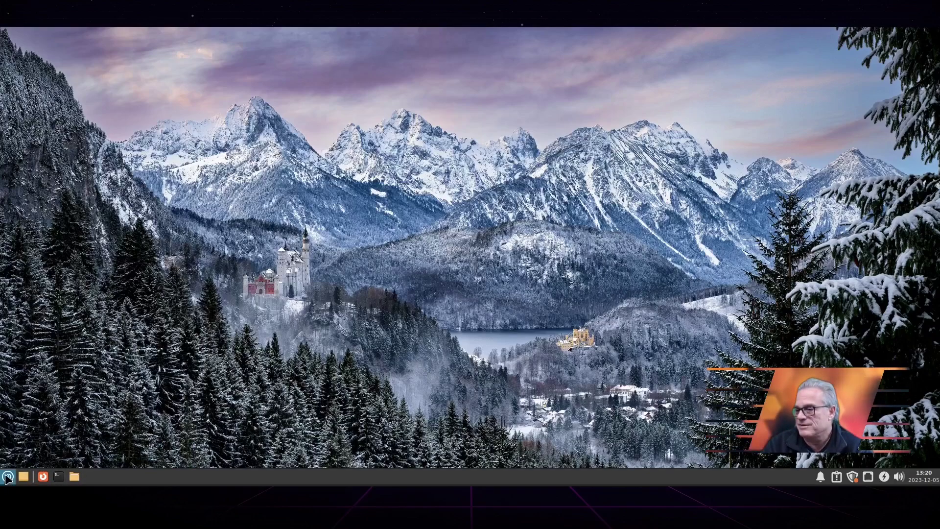
left_click(7, 478)
type("s")
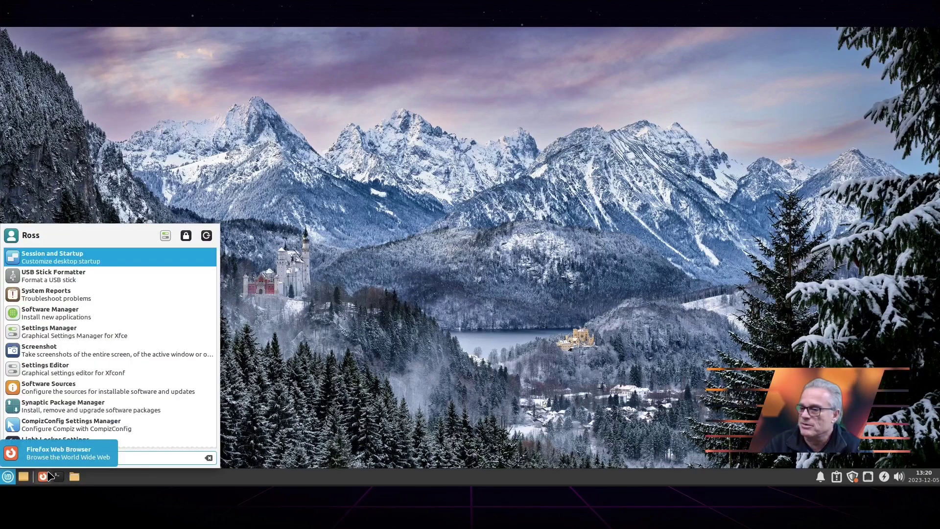
type("tart")
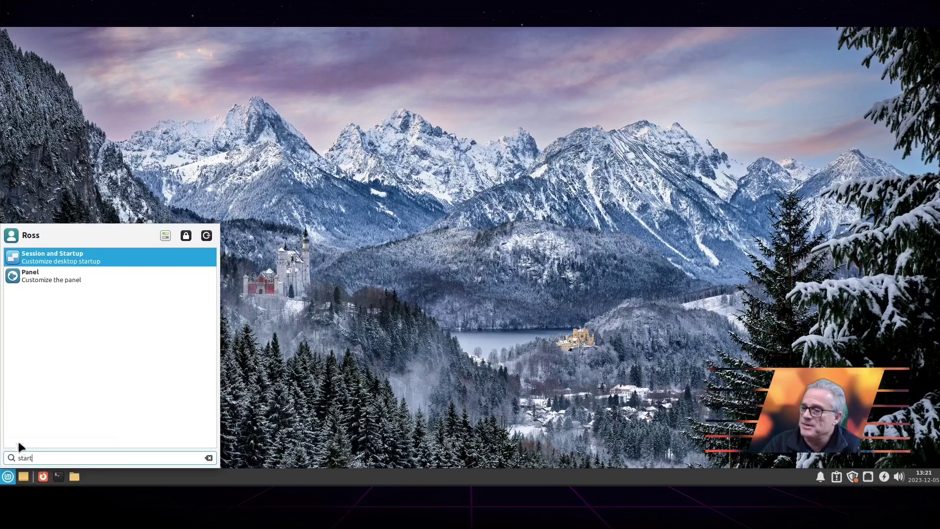
left_click(92, 254)
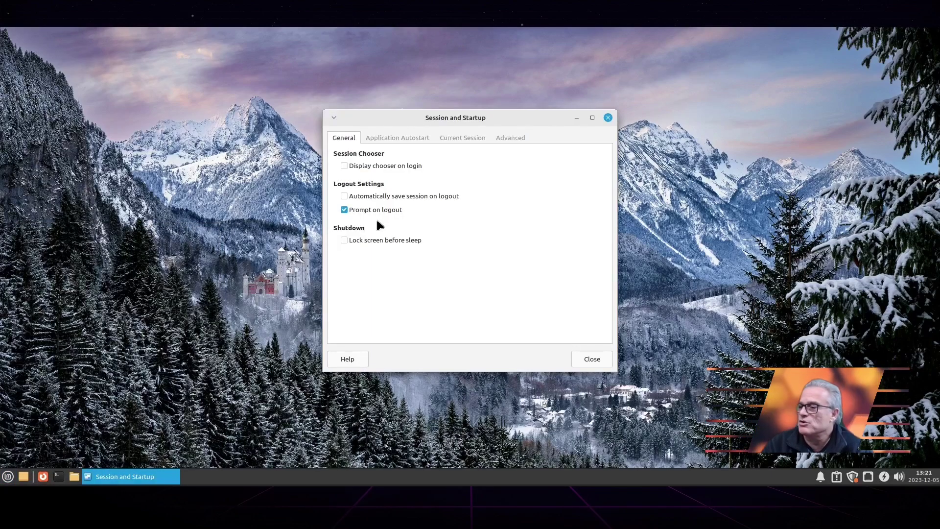
On the Application Autostart tab, begin adding a new autostart program.
left_click(408, 137)
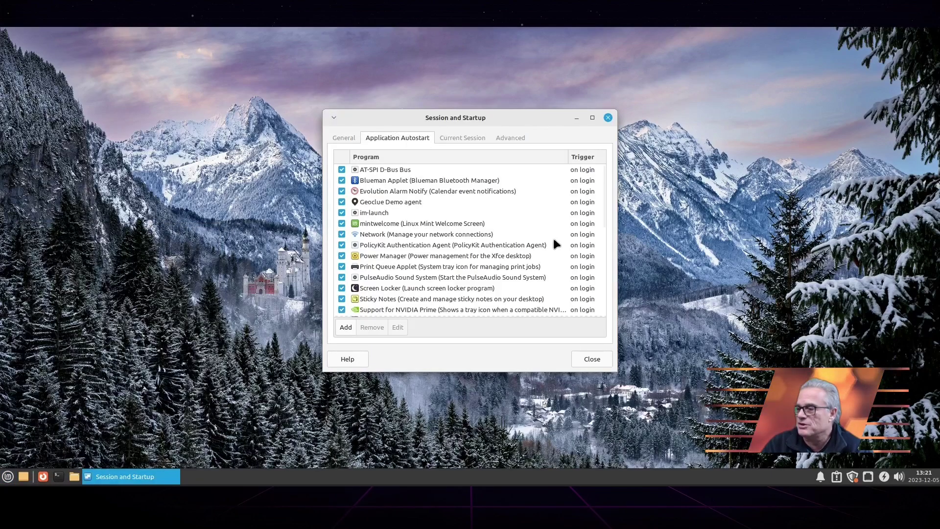
left_click_drag(603, 180, 608, 314)
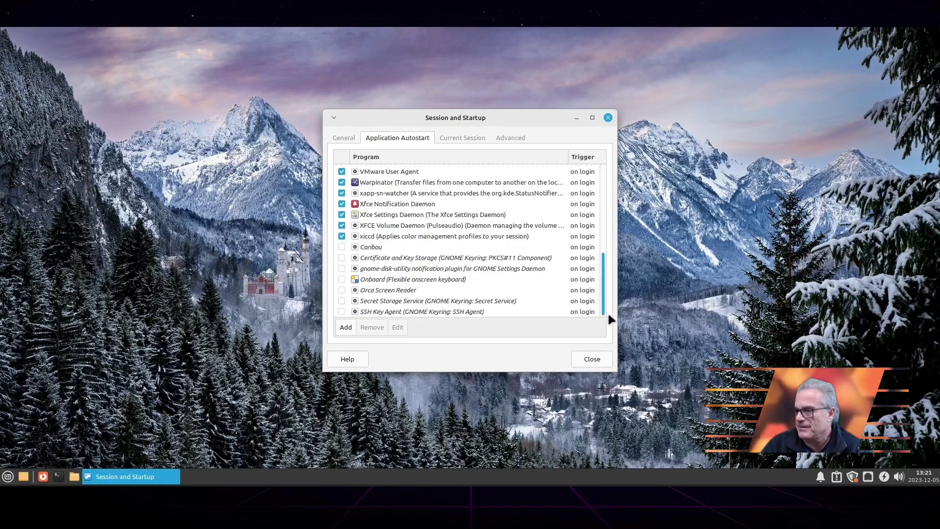
left_click(347, 327)
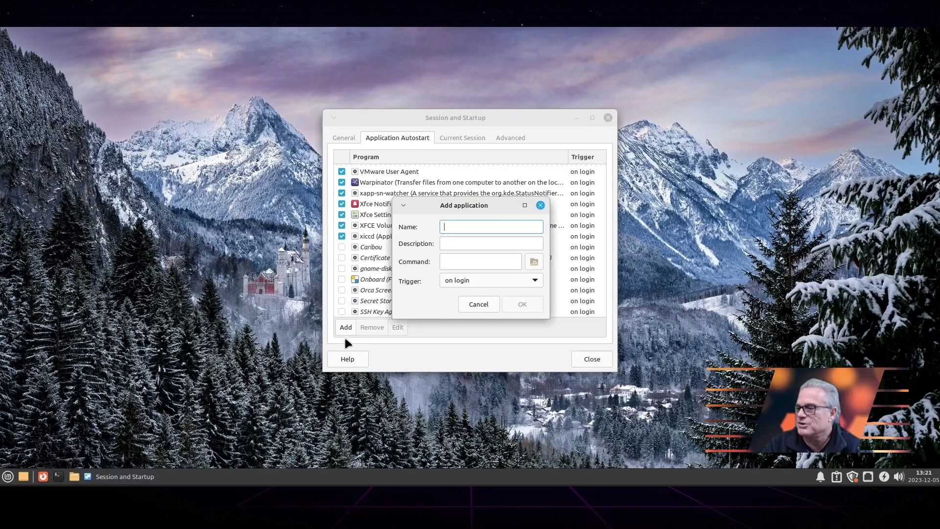
Open Thunar at the xfce-bing-wallpaper folder and place it beside the autostart form.
left_click(74, 476)
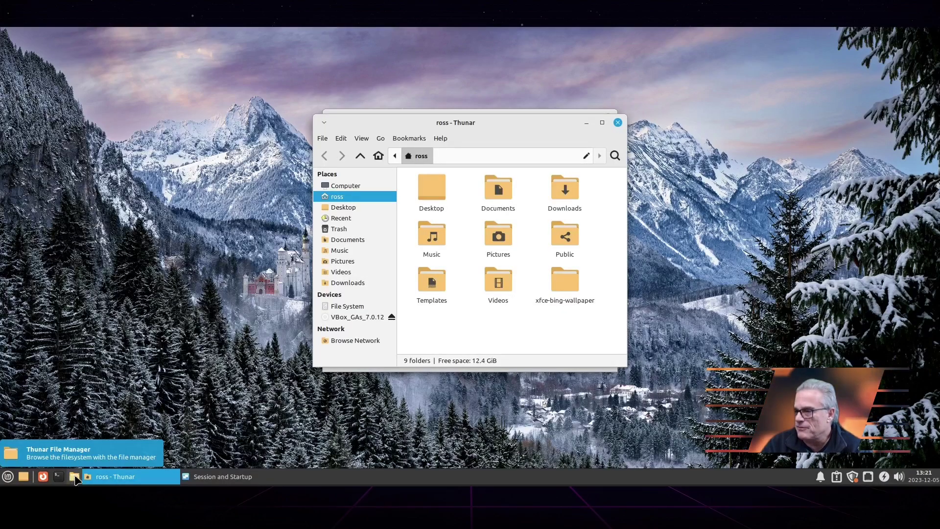
left_click(458, 155)
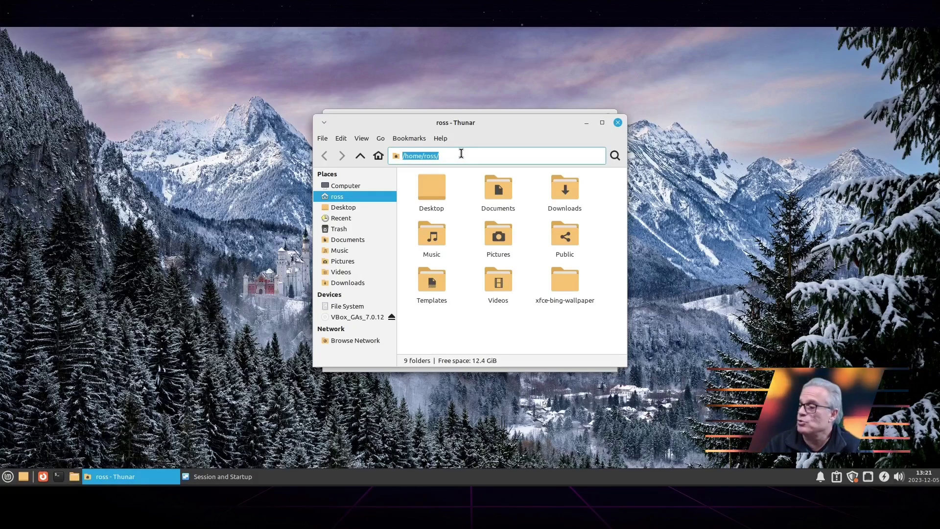
type("/")
key("BackSpace")
type("xfce-bing-wallpaper/")
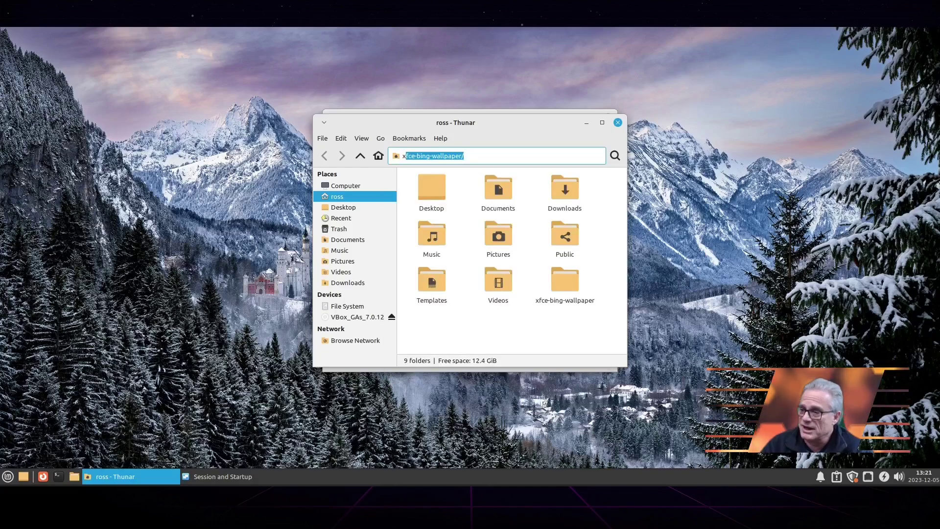
key("Return")
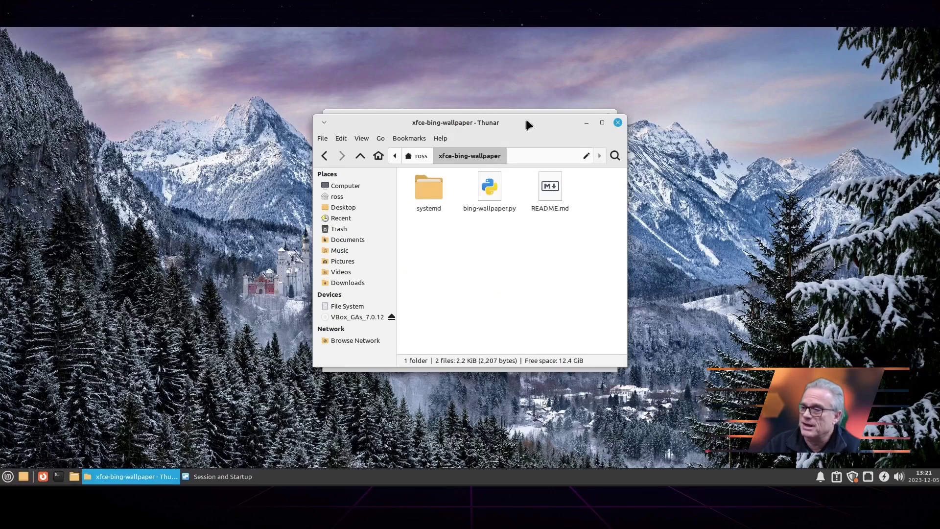
left_click_drag(527, 121, 790, 156)
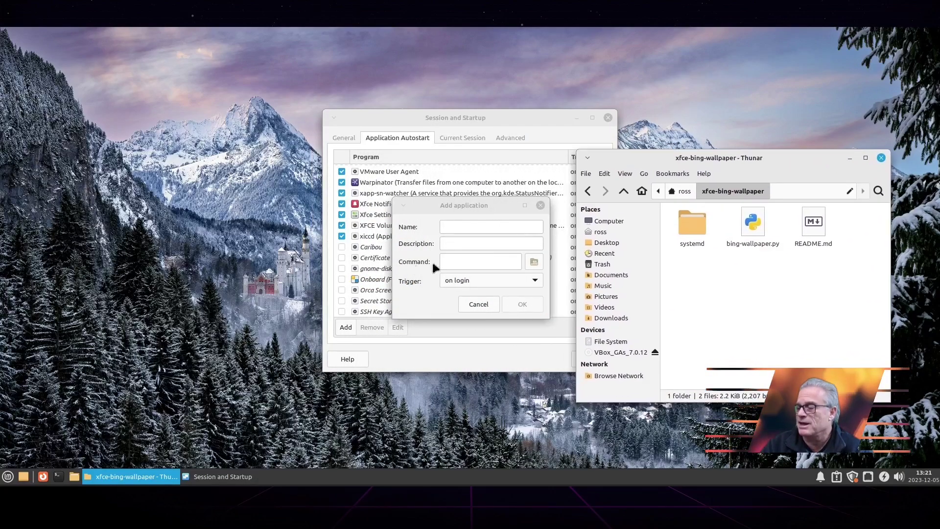
Name the new autostart entry BingWall.
left_click(449, 224)
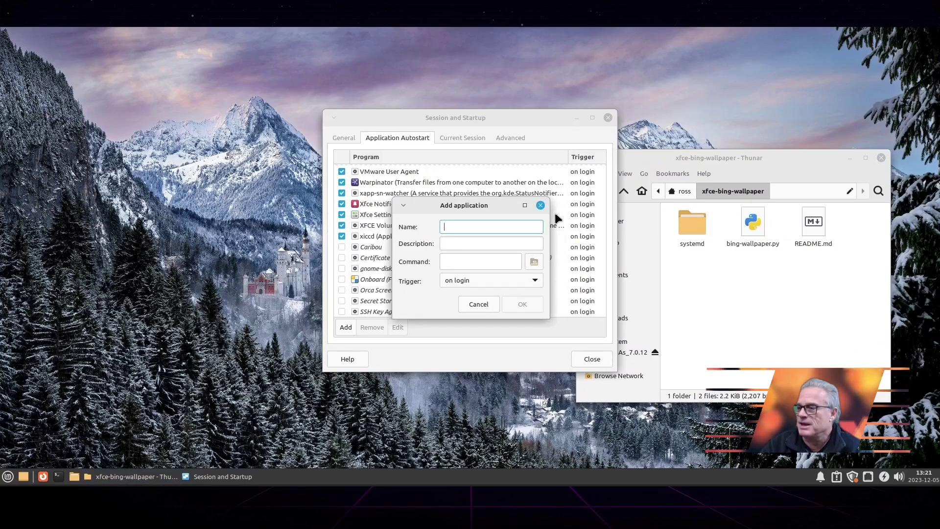
type("Bing-W")
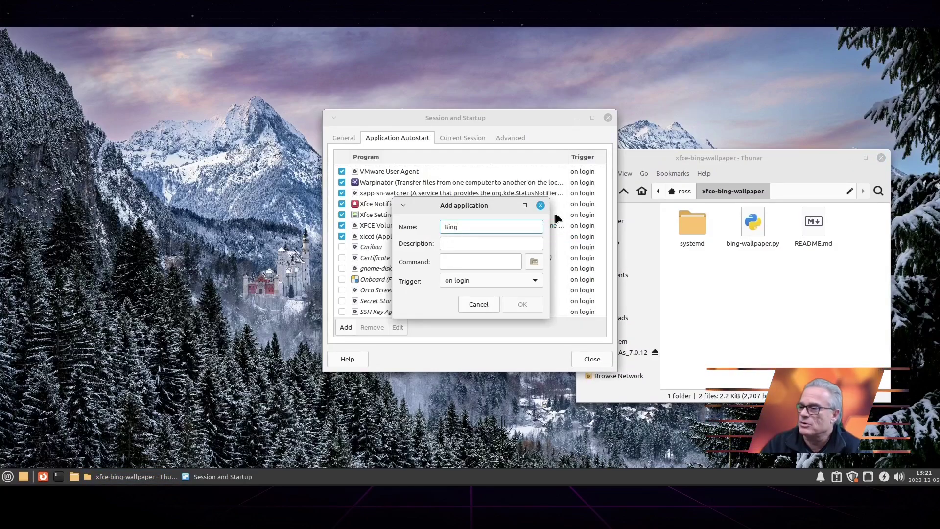
key("BackSpace")
key("BackSpace")
type("Wal")
key("Tab")
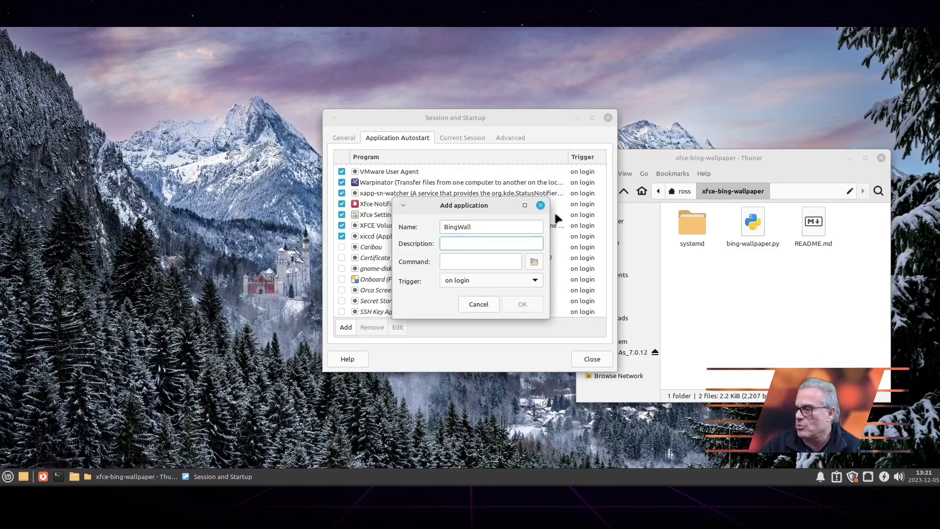
Enter the description 'Wallpaper of the Day' and start the command with python.
type("Wall")
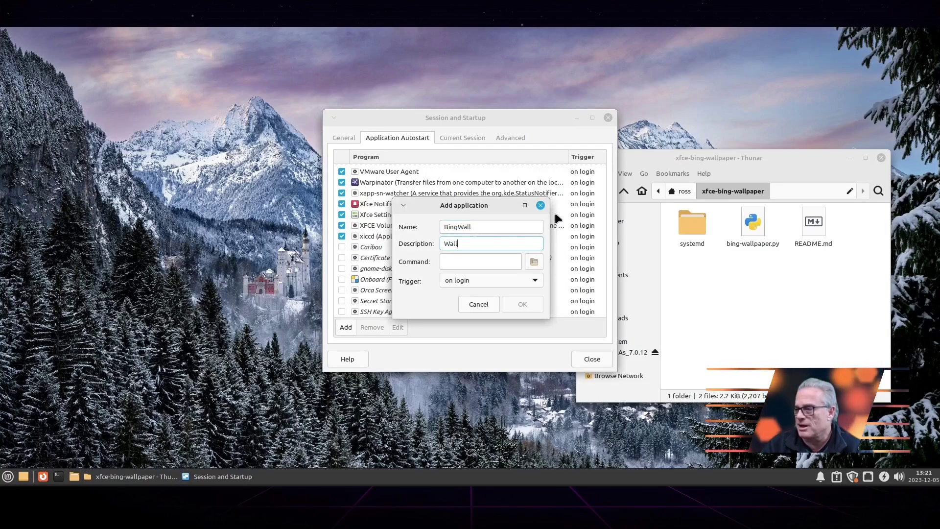
type("paper=")
key("BackSpace")
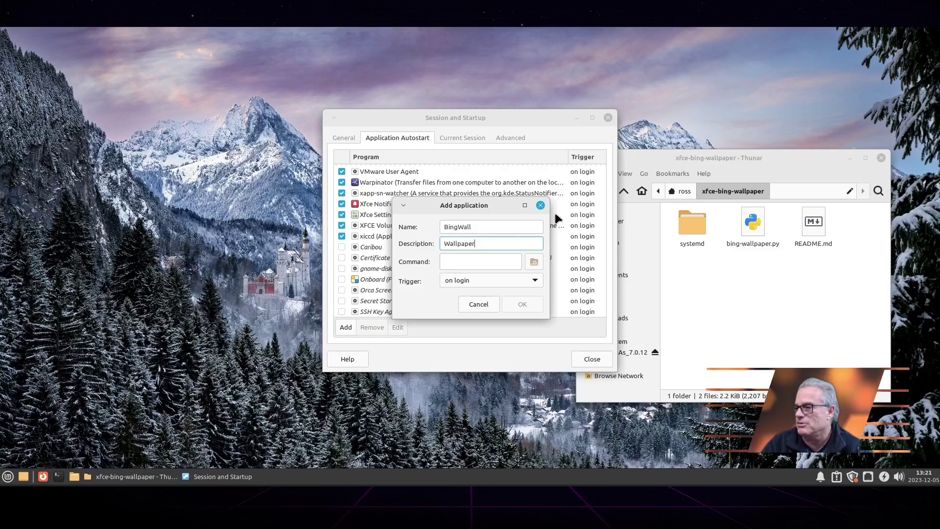
type("of the Day")
key("Tab")
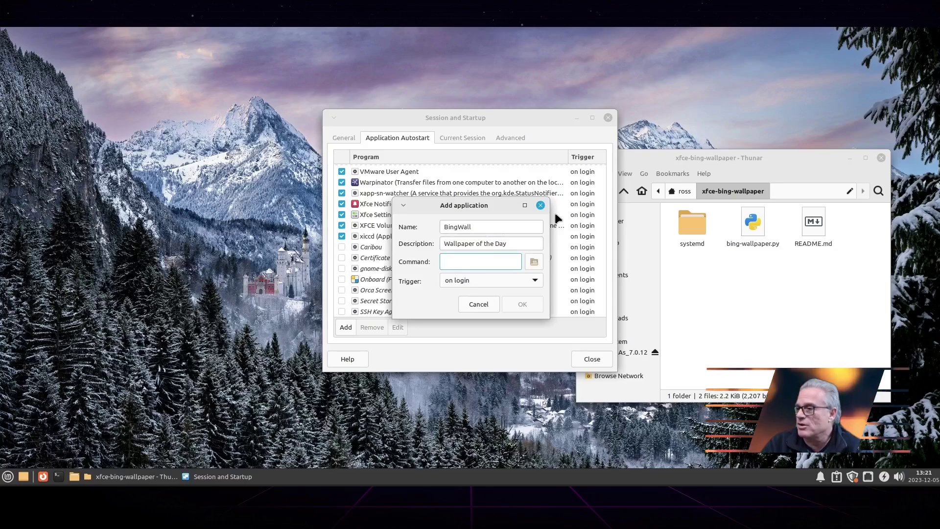
type("/")
key("BackSpace")
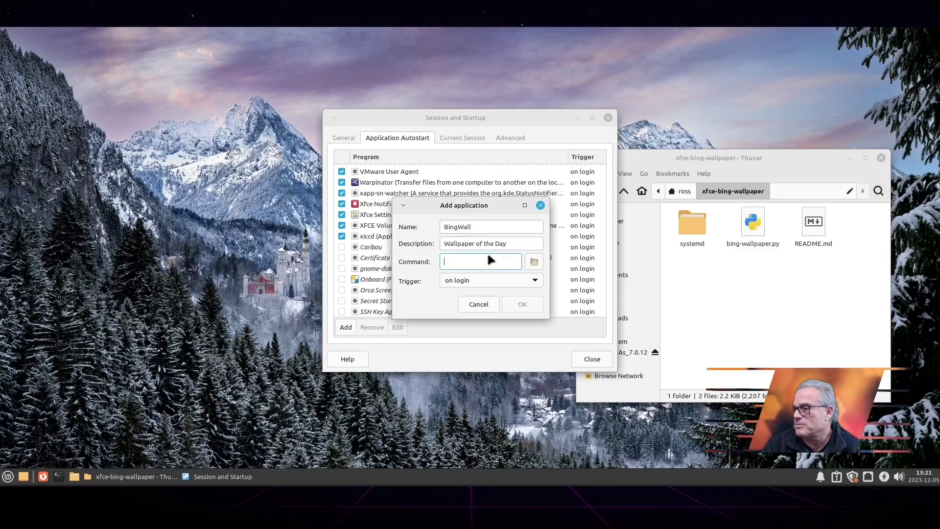
type("python3")
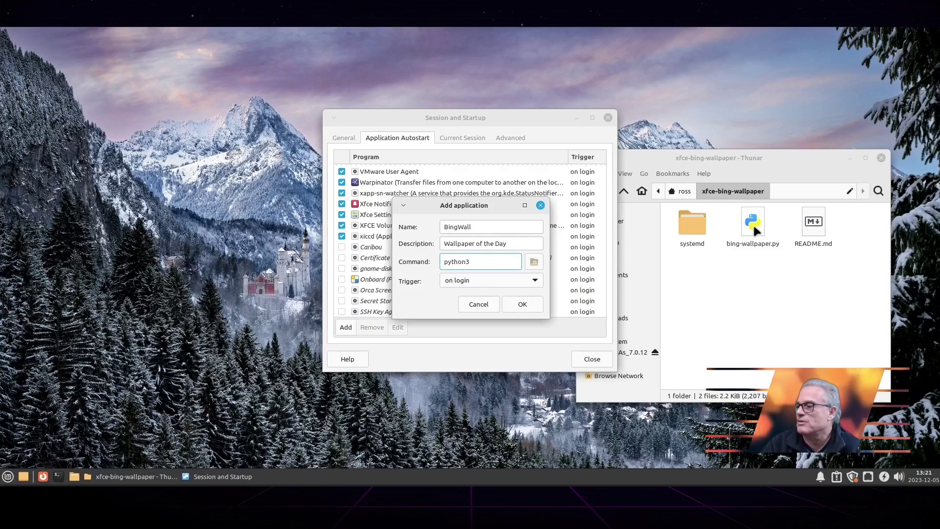
Copy the folder location of bing-wallpaper.py from its Thunar Properties dialog.
right_click(755, 227)
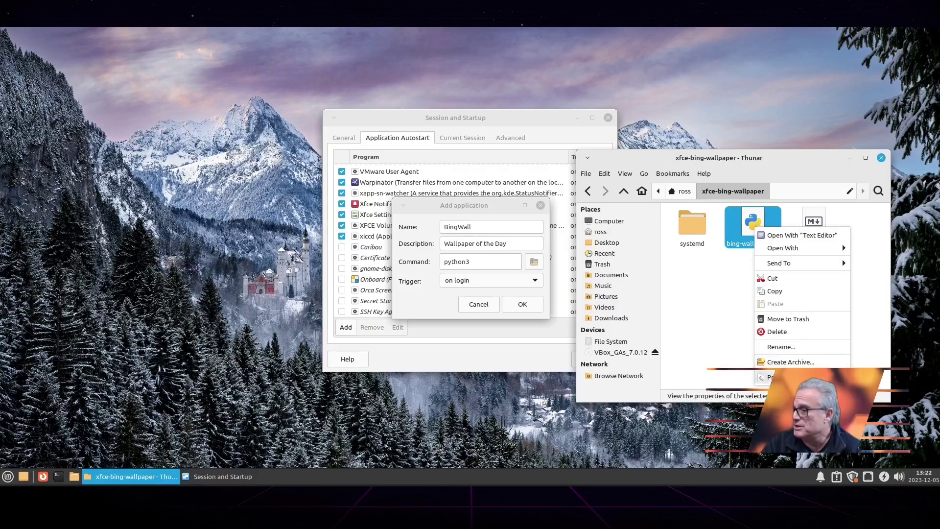
left_click(773, 377)
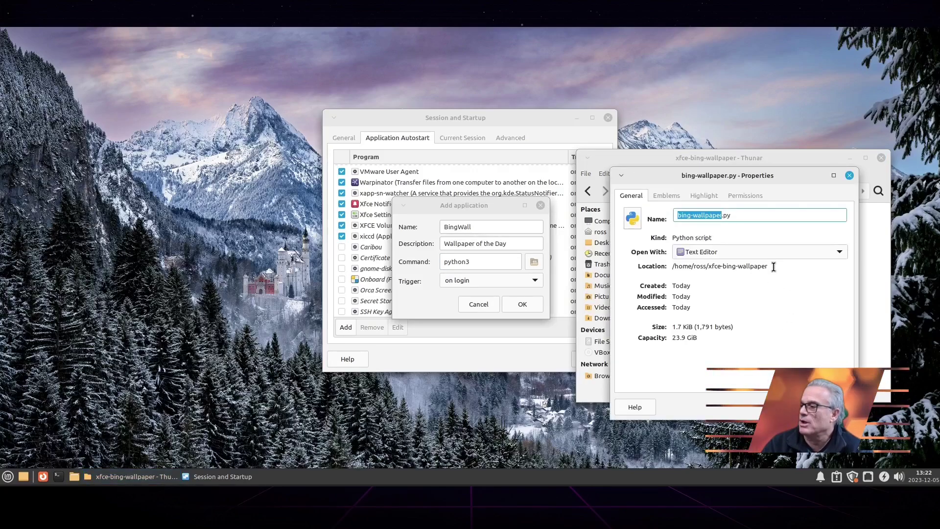
left_click_drag(774, 266, 673, 265)
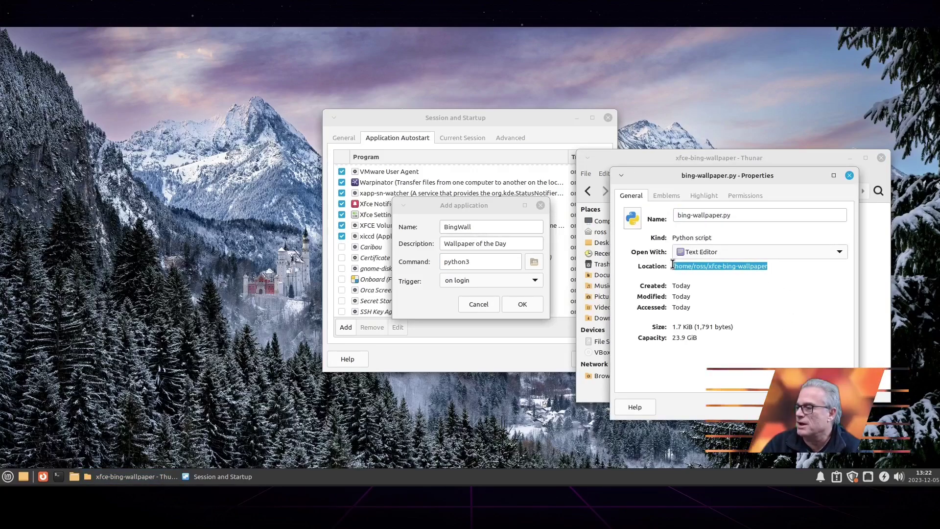
right_click(697, 266)
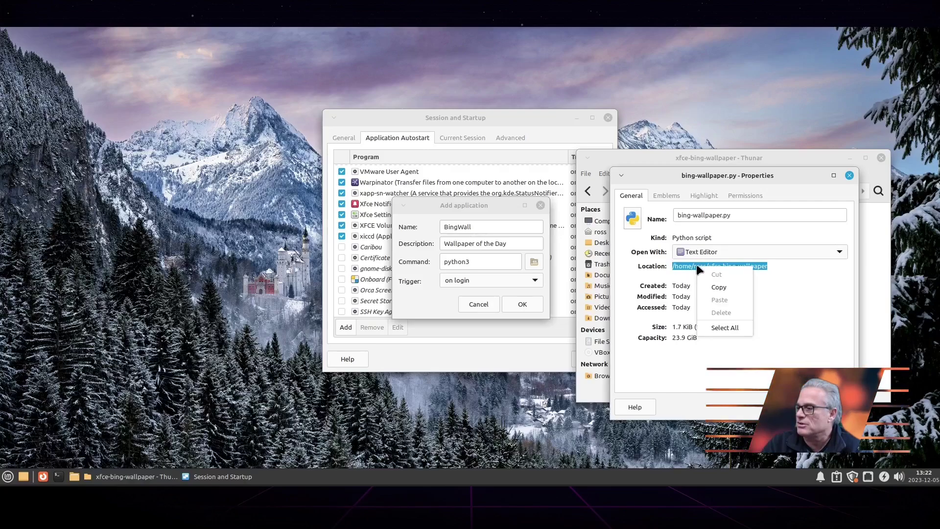
left_click(715, 286)
Set the command to python3 plus the pasted path and /bing-wallpaper.py, and save the entry.
left_click(489, 264)
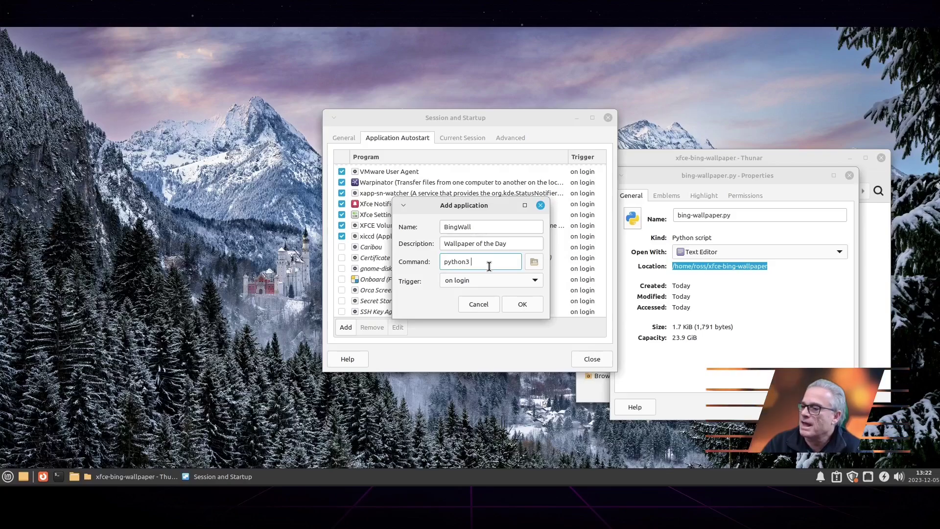
type("python3")
key("ctrl+v")
type("/bi")
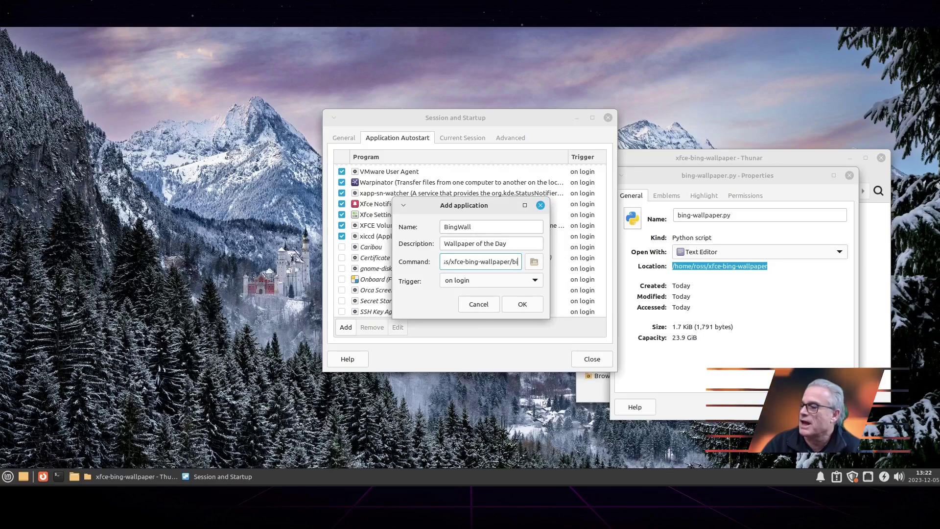
type("ng-wallpaper")
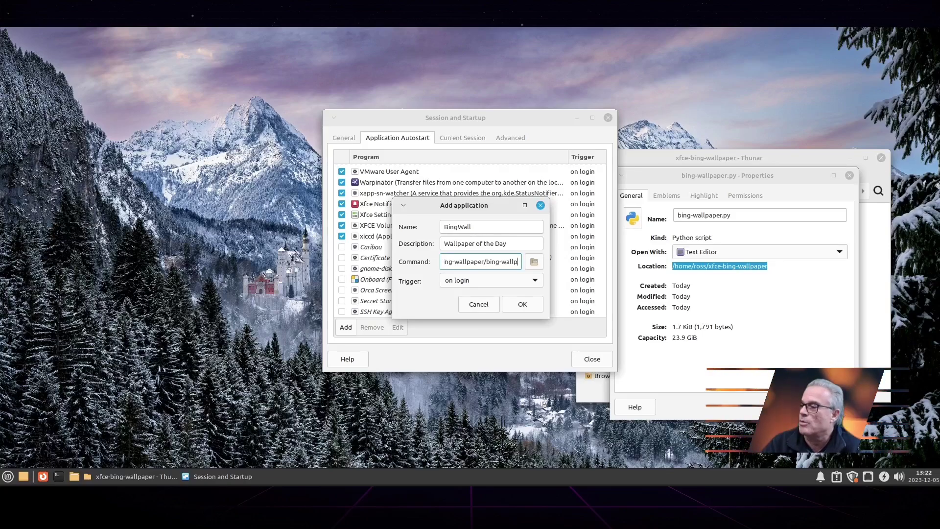
type(".py")
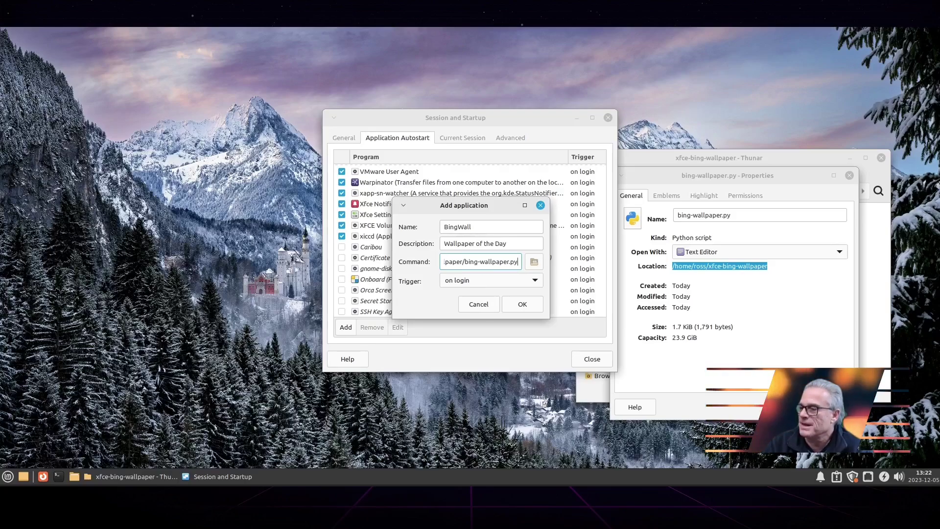
left_click(519, 304)
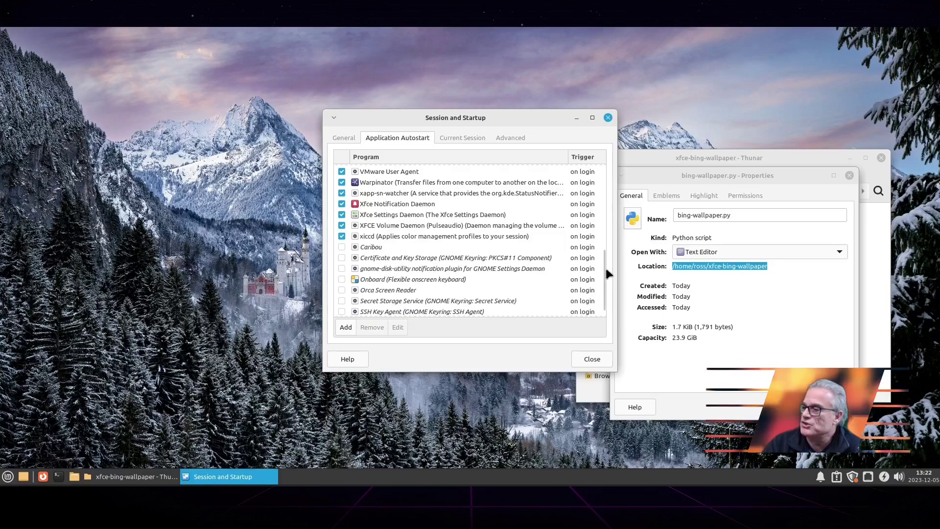
Confirm BingWall is listed as enabled, then close Session and Startup, Properties and Thunar.
left_click_drag(604, 301, 601, 332)
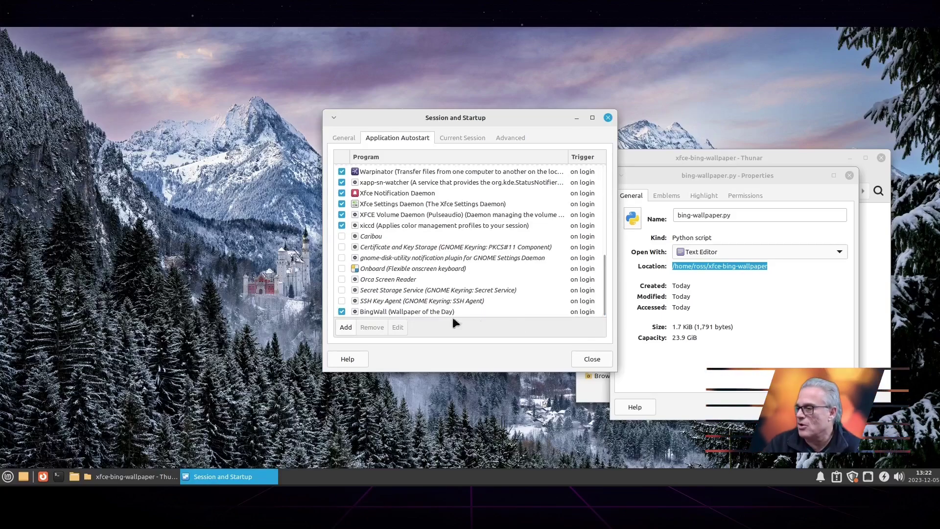
left_click(591, 360)
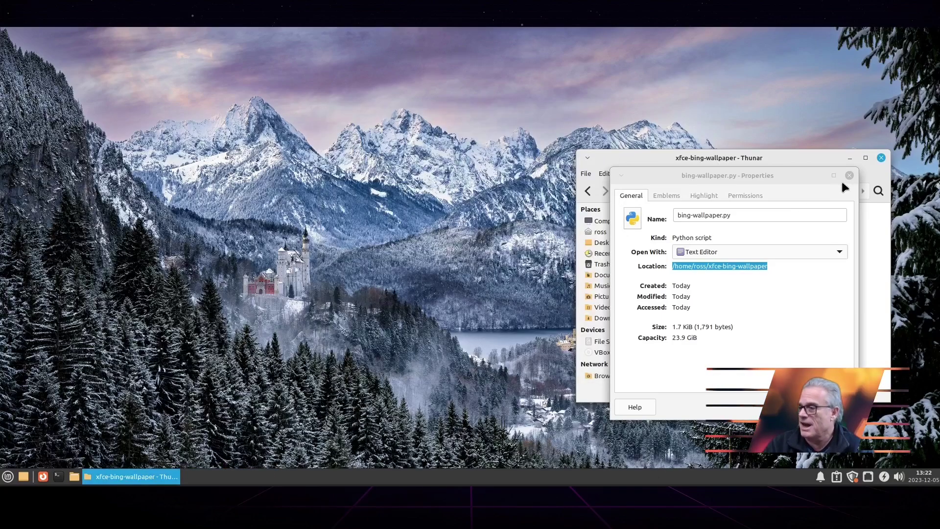
key("Escape")
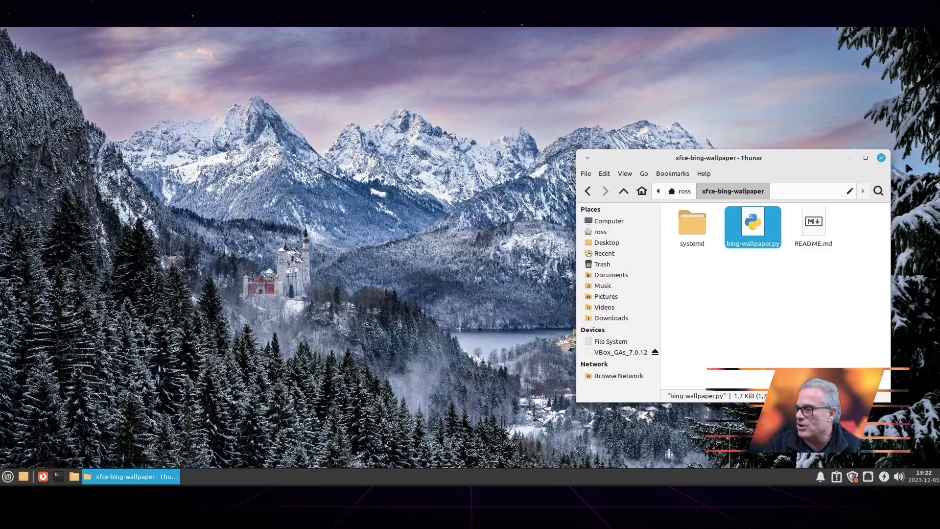
left_click(881, 158)
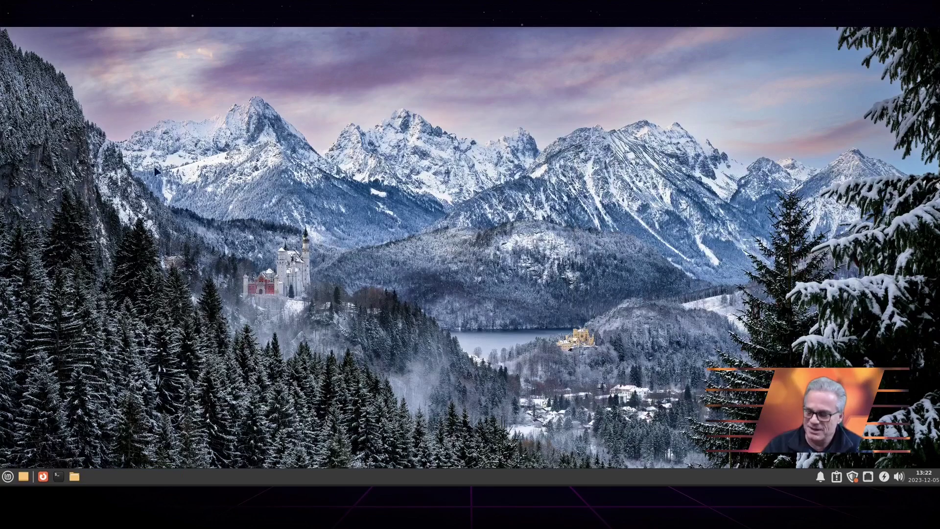